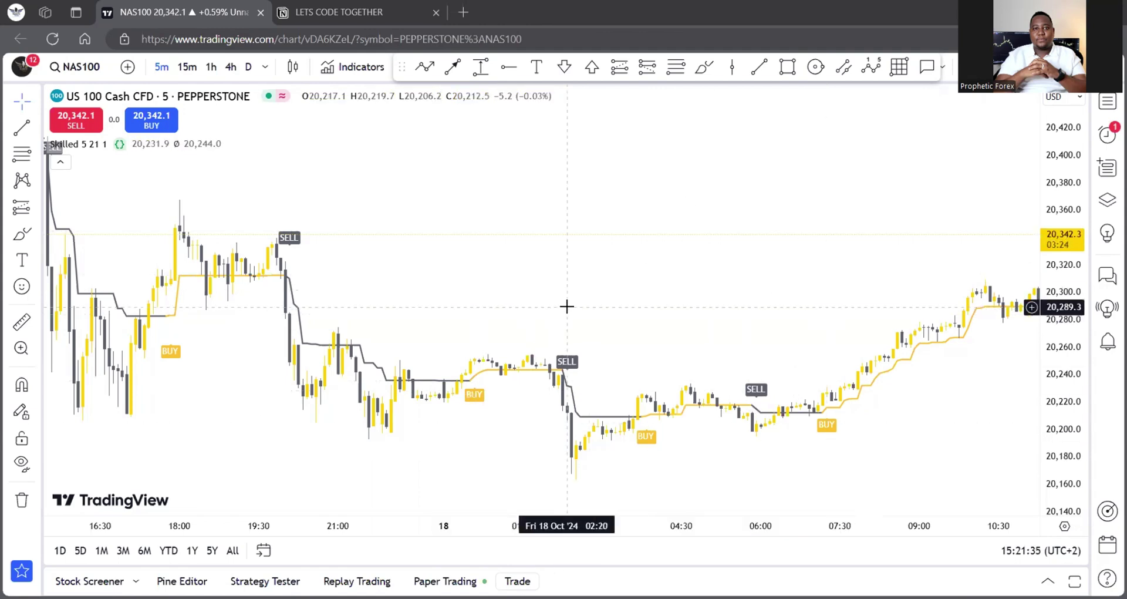
Examine the buy and sell signals along the 5-minute NAS100 chart with the indicator legend collapsed
drag(566, 306, 176, 289)
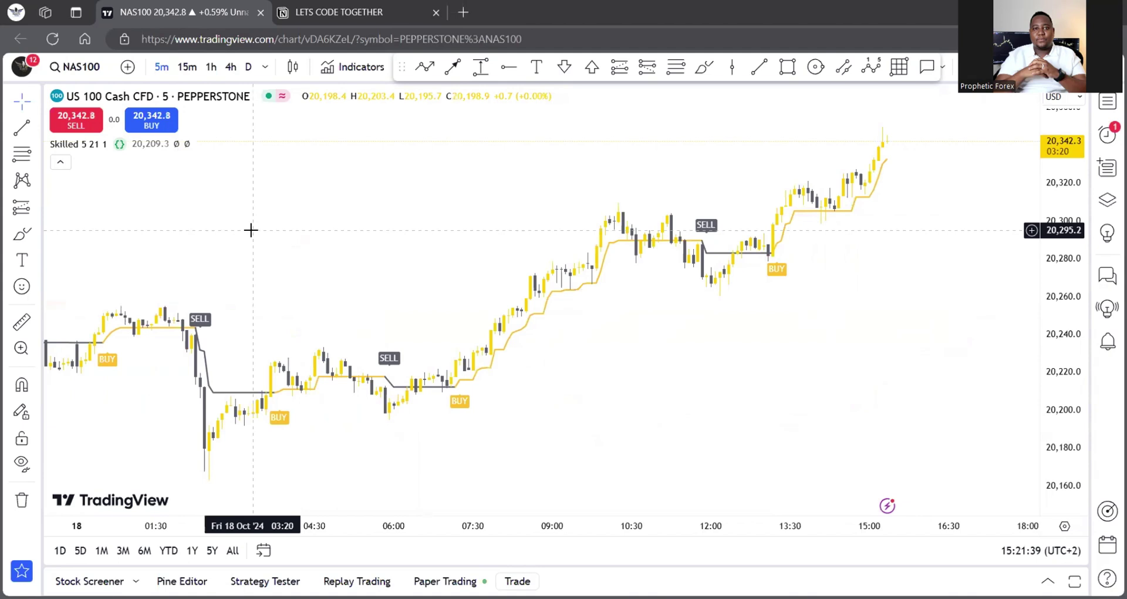
drag(251, 230, 553, 218)
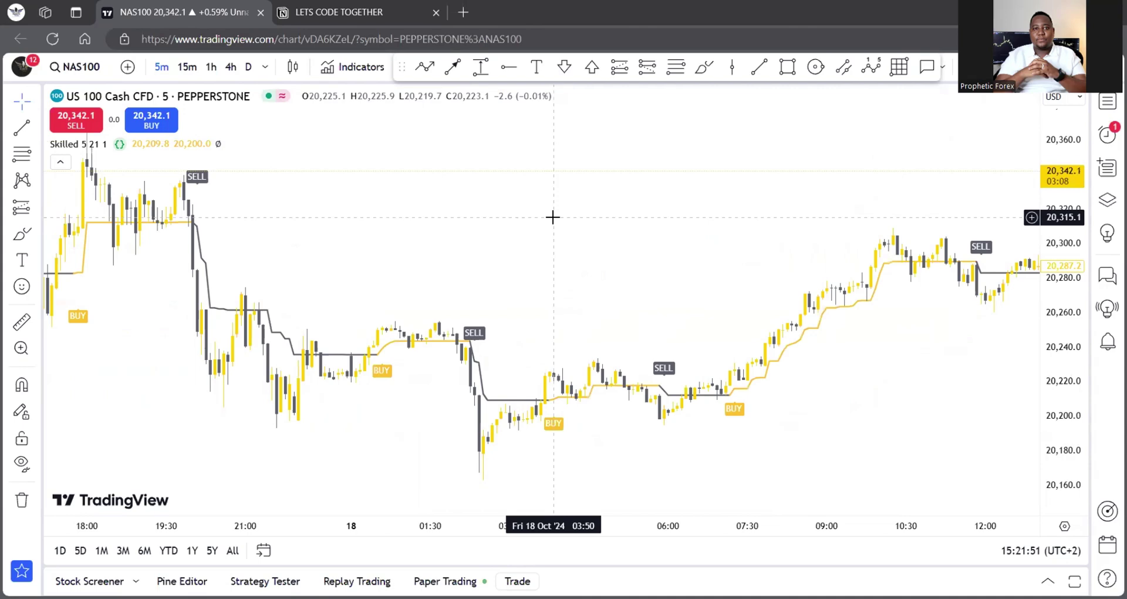
click(61, 162)
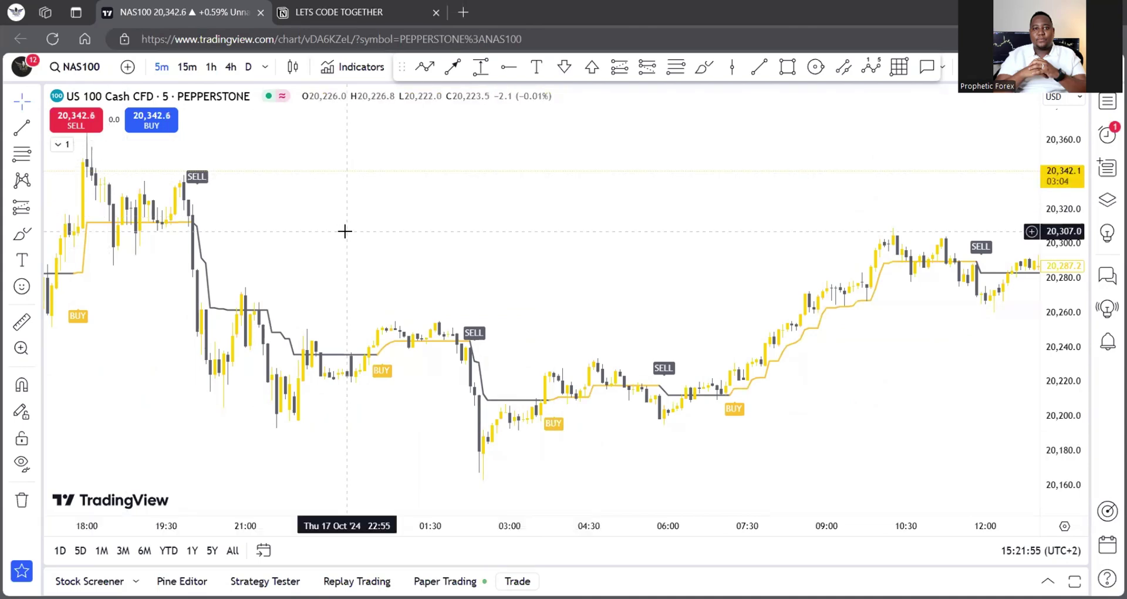
drag(378, 234, 837, 239)
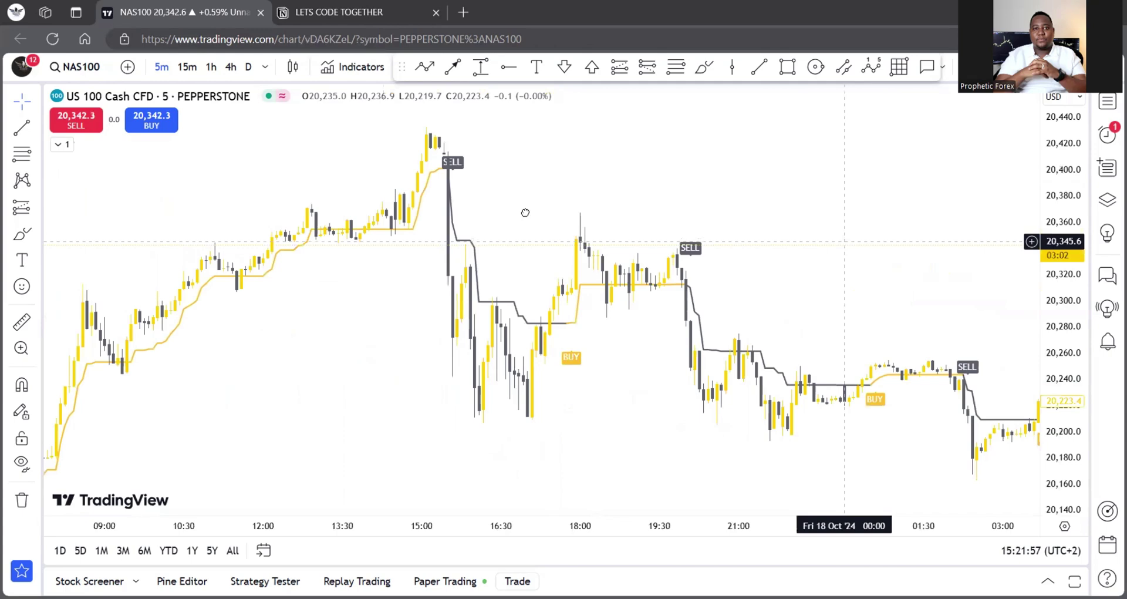
drag(526, 213, 37, 295)
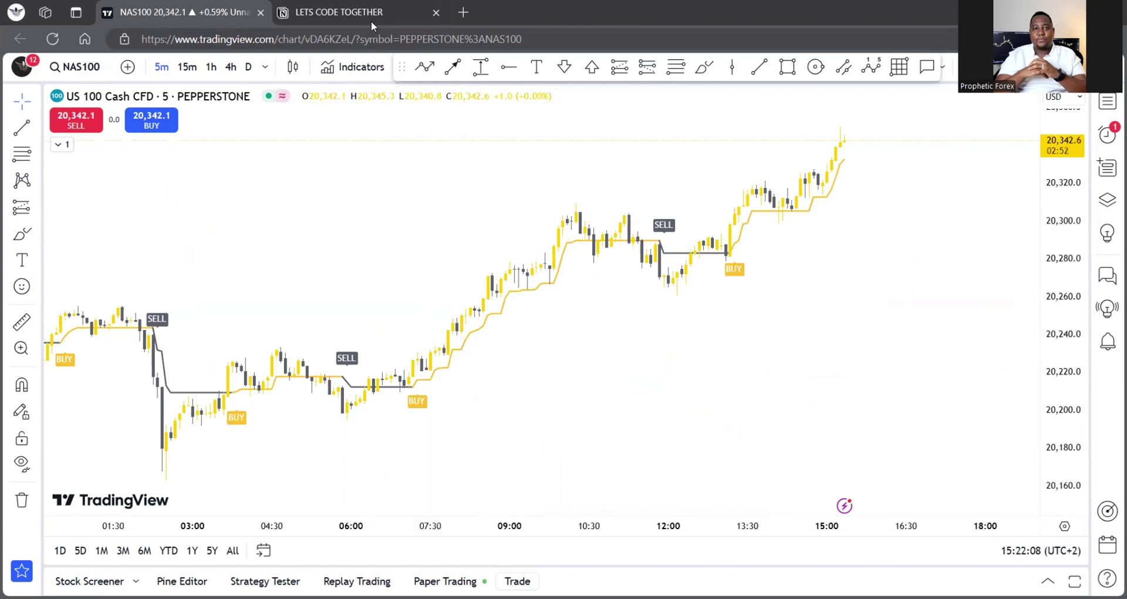
Switch to the LETS CODE TOGETHER page in Notion and view the explanation at its beginning
mouse_move(368, 5)
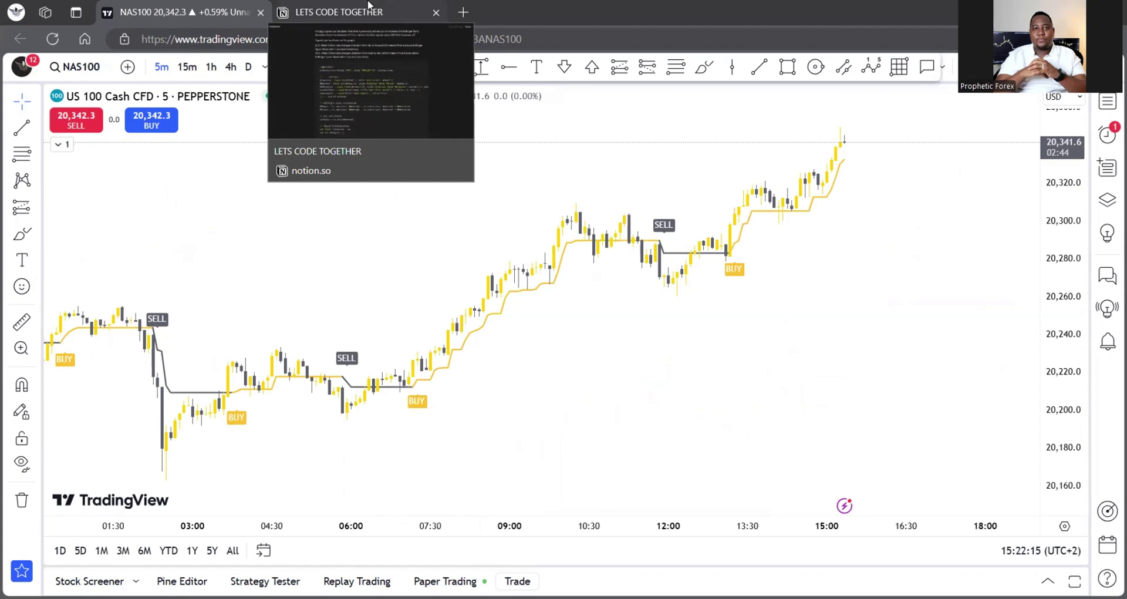
click(369, 5)
scroll(612, 254, up, 5)
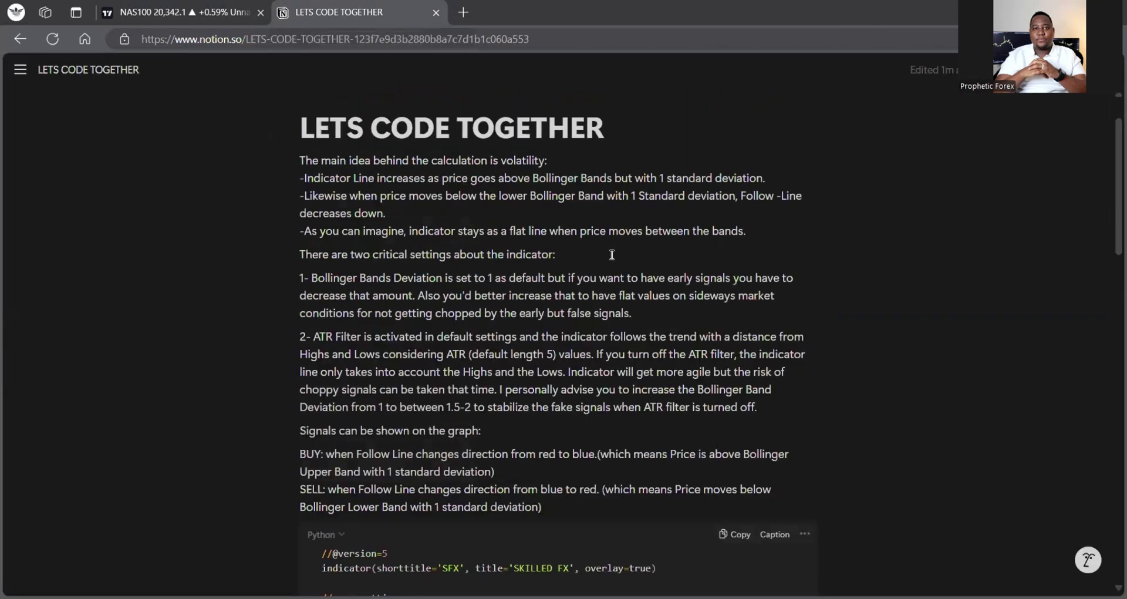
scroll(611, 254, up, 1)
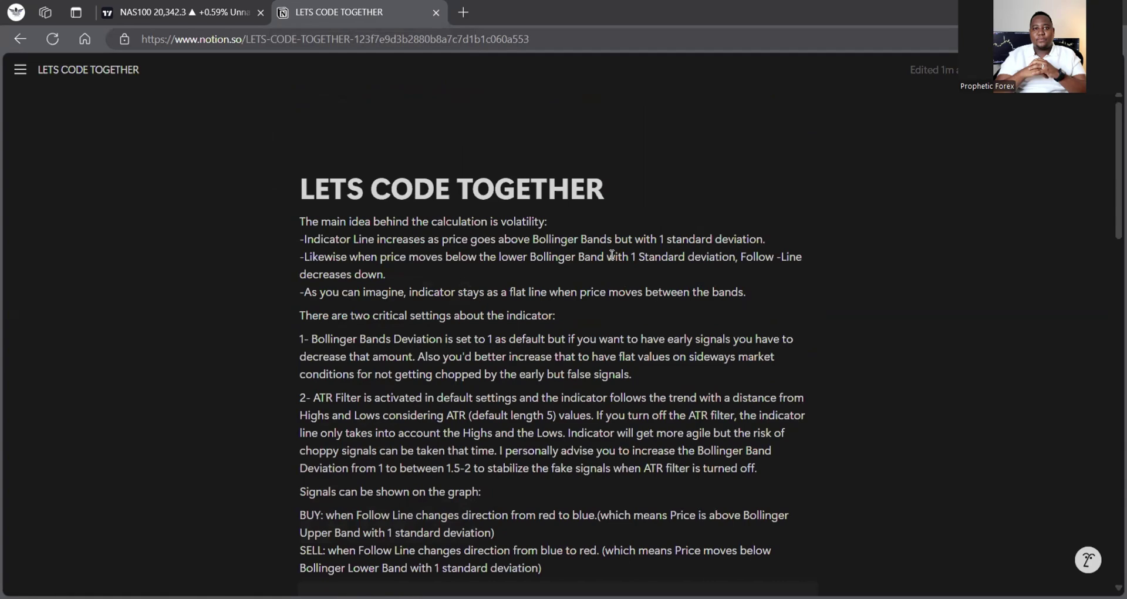
click(197, 6)
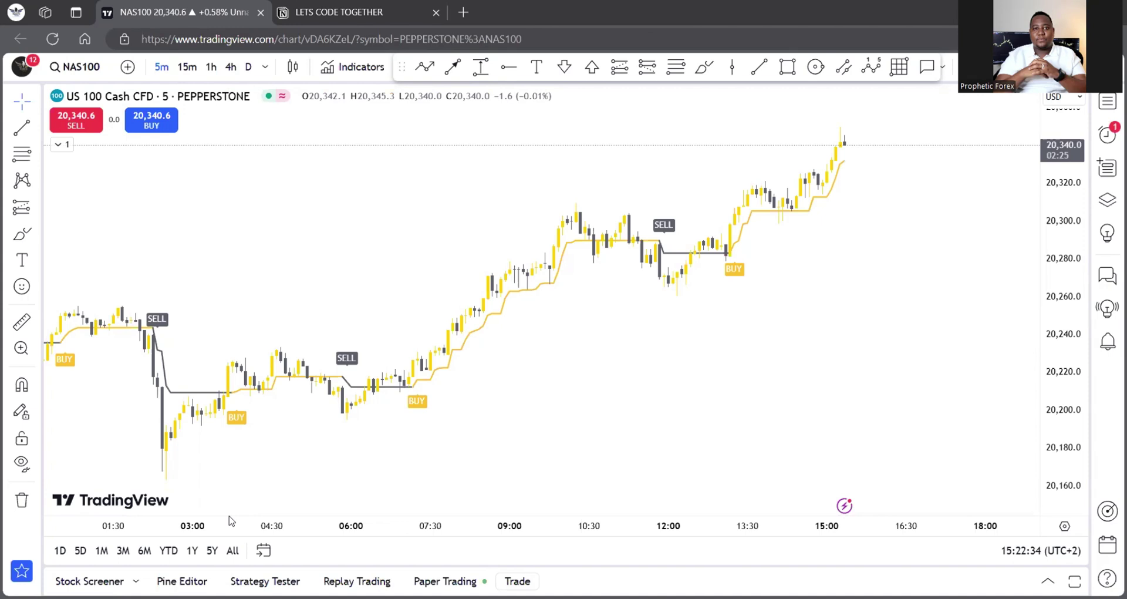
click(401, 9)
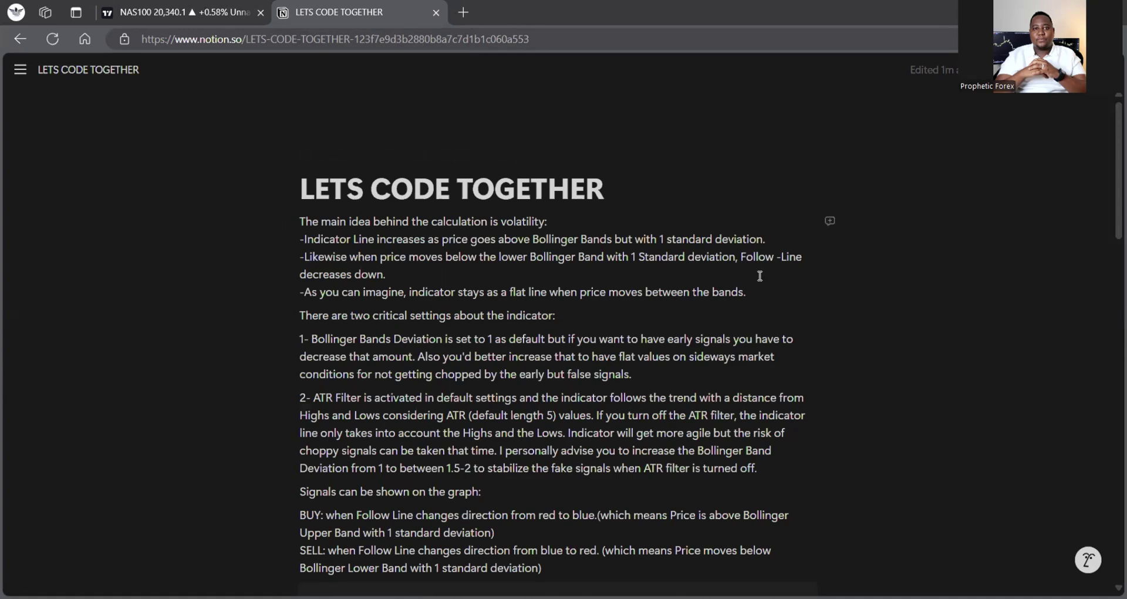
Read the notes on Bollinger Bands deviation, the ATR filter and the BUY/SELL rules, down into the indicator code
scroll(760, 276, down, 1)
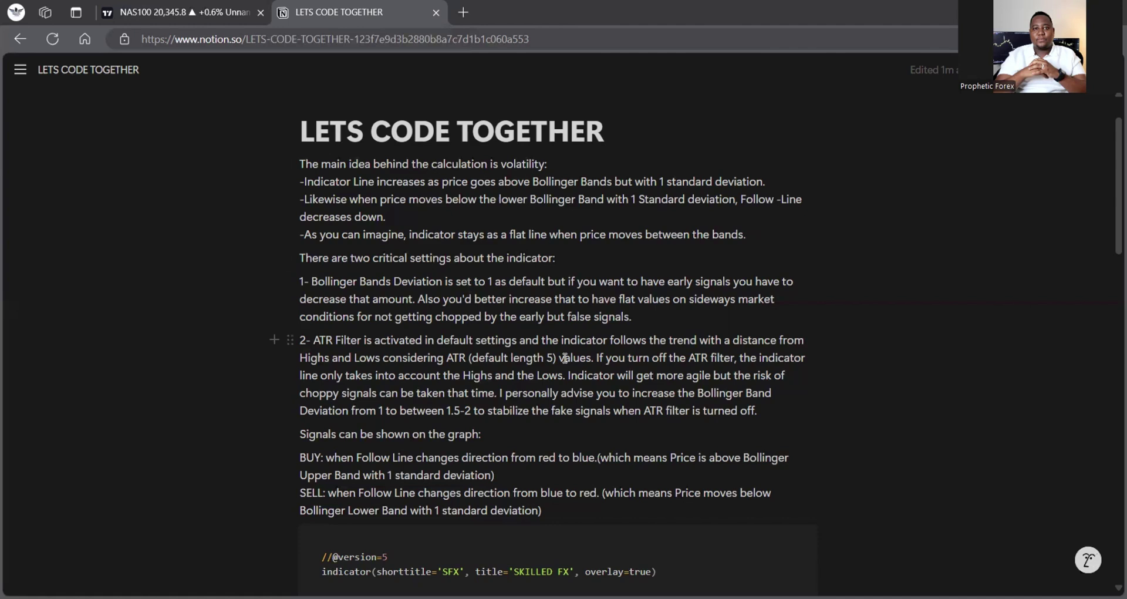
scroll(565, 358, down, 3)
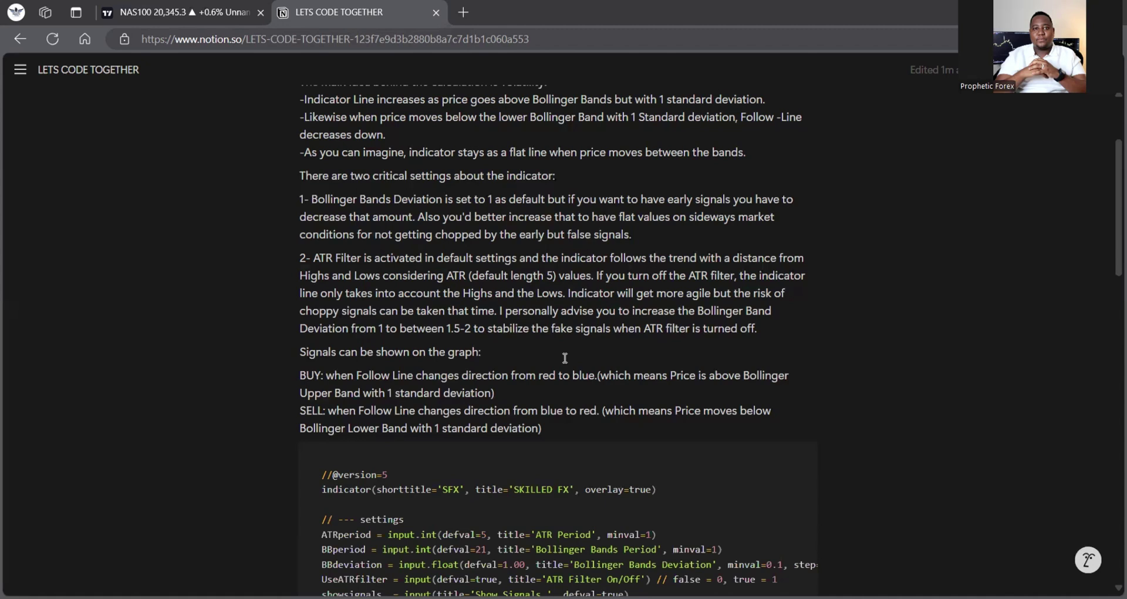
scroll(565, 357, down, 1)
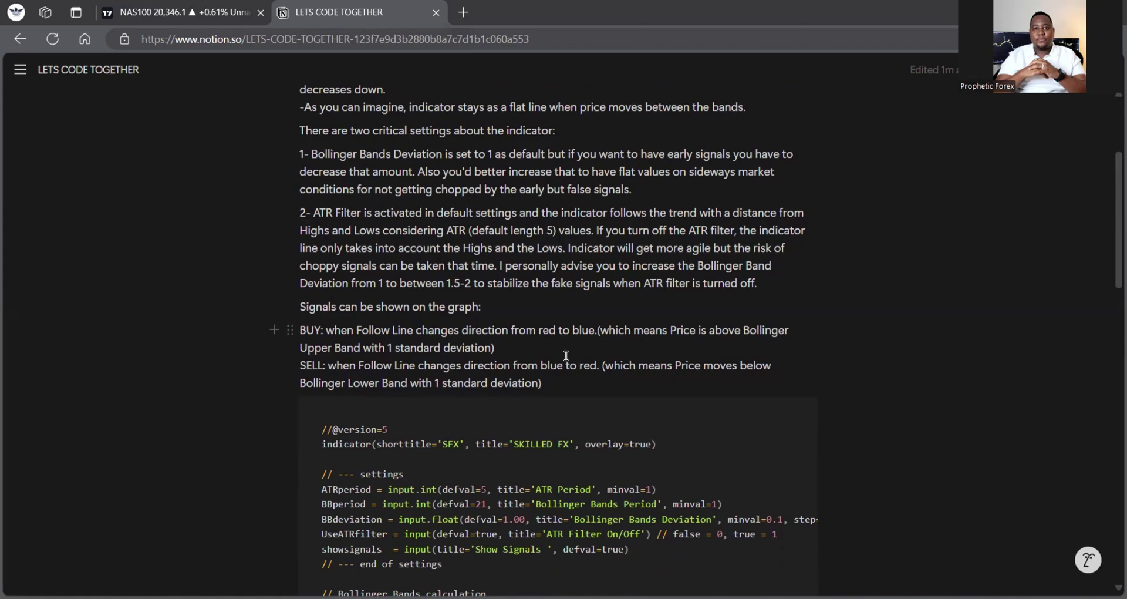
scroll(566, 356, down, 1)
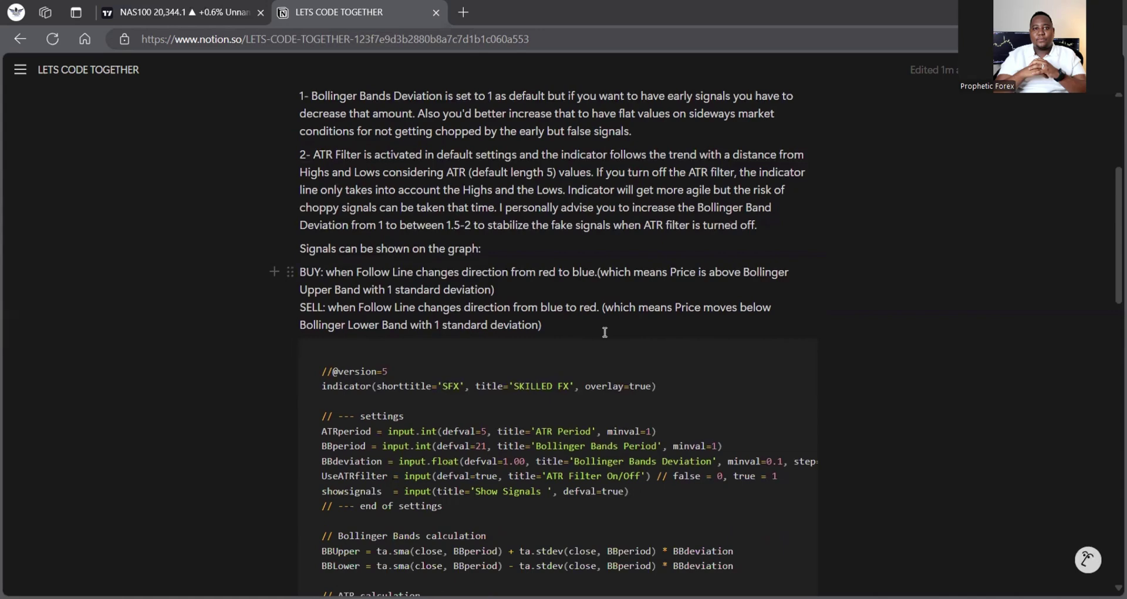
scroll(605, 332, down, 1)
scroll(604, 331, down, 1)
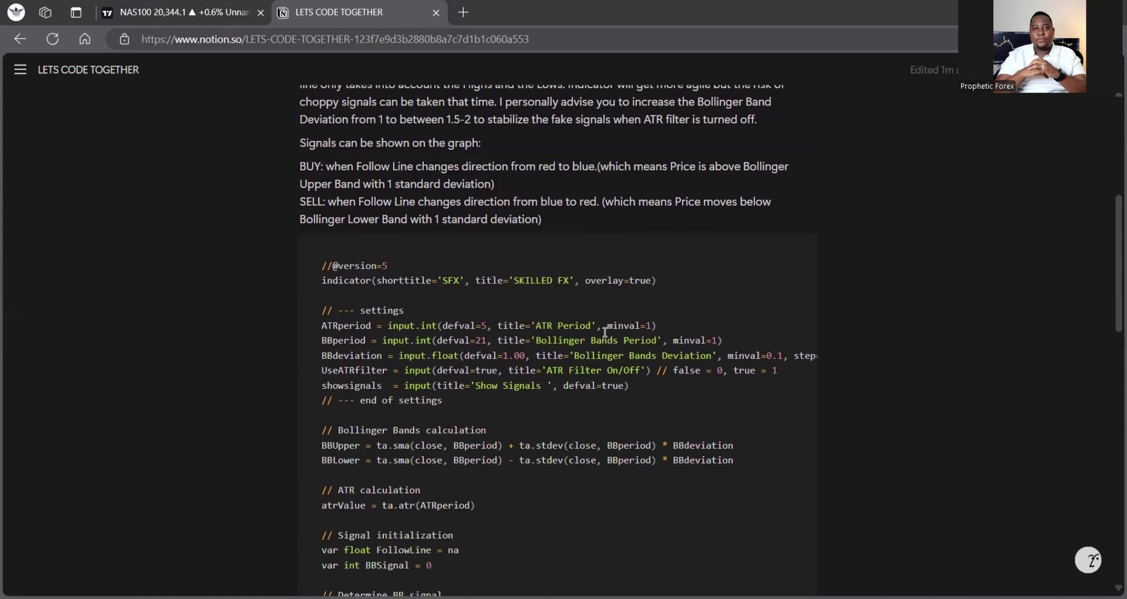
scroll(605, 332, down, 1)
scroll(604, 331, down, 1)
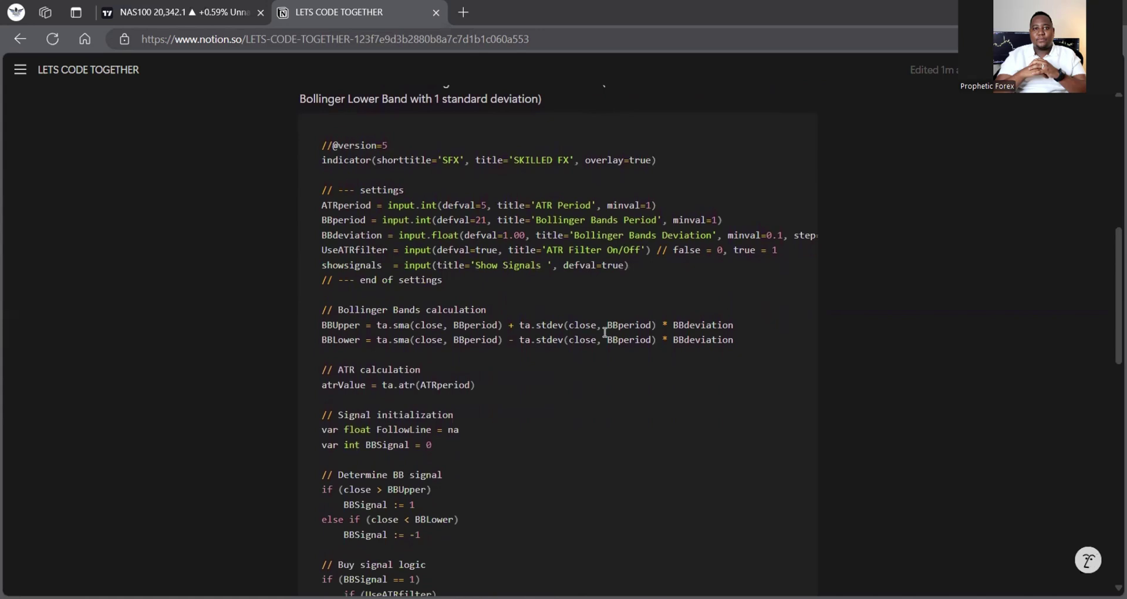
Return to the TradingView chart, dismiss the advertisement and remove the Skilled indicator from NAS100
click(194, 7)
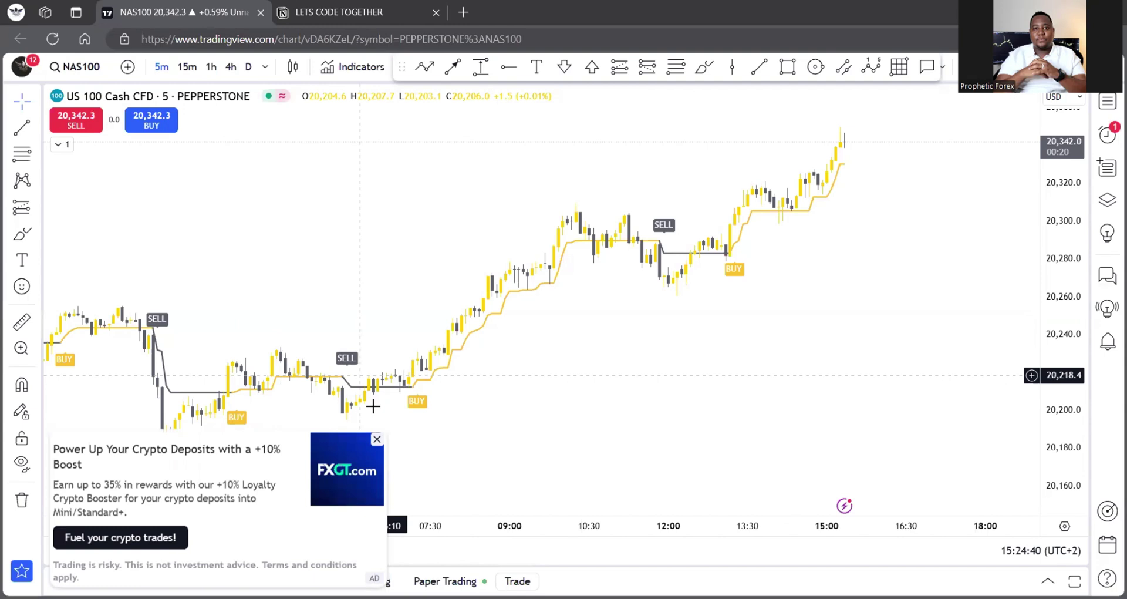
click(376, 440)
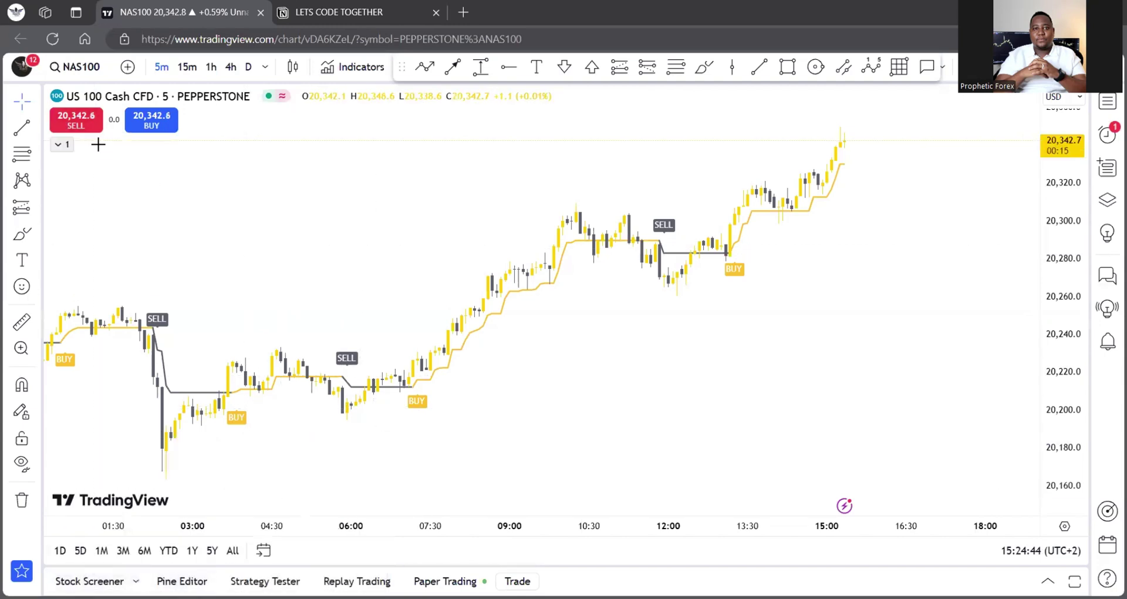
click(61, 146)
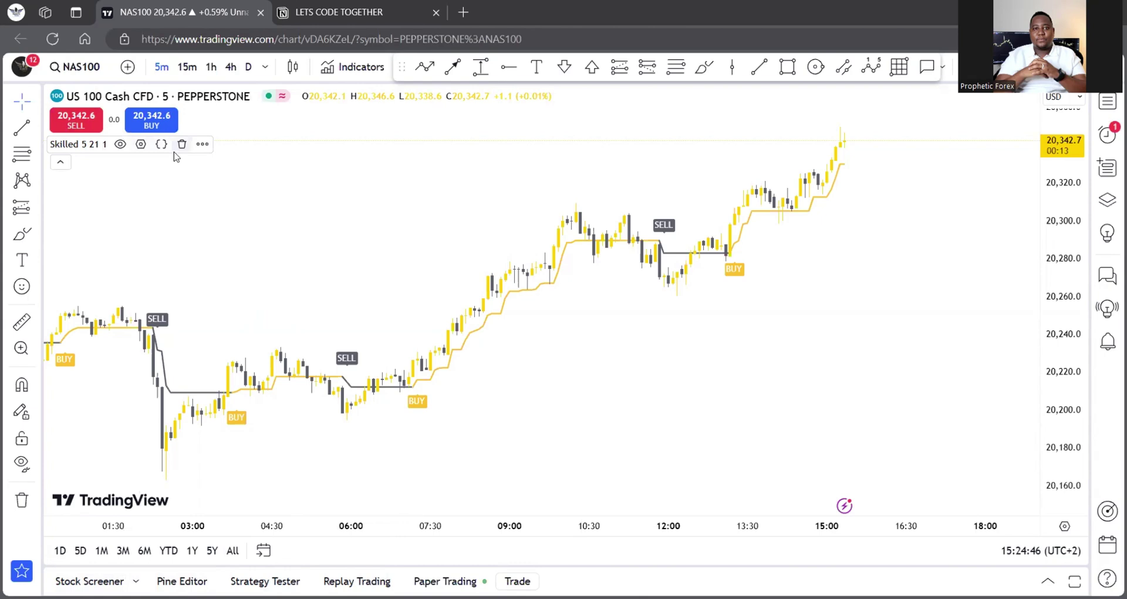
click(178, 148)
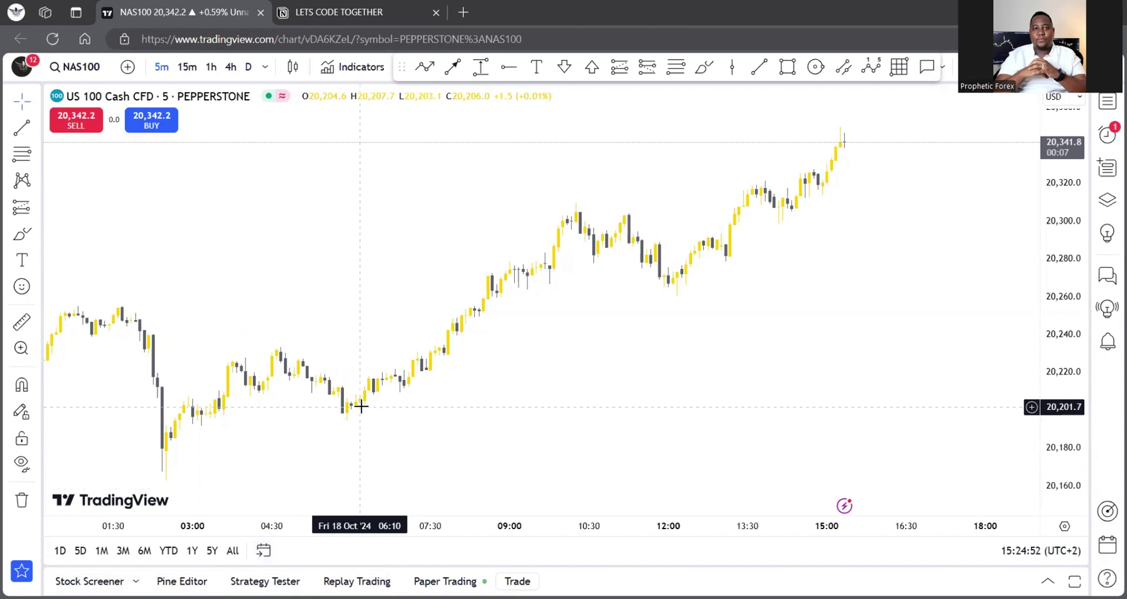
Change the chart to the 15-minute timeframe and open the Pine Editor
click(188, 67)
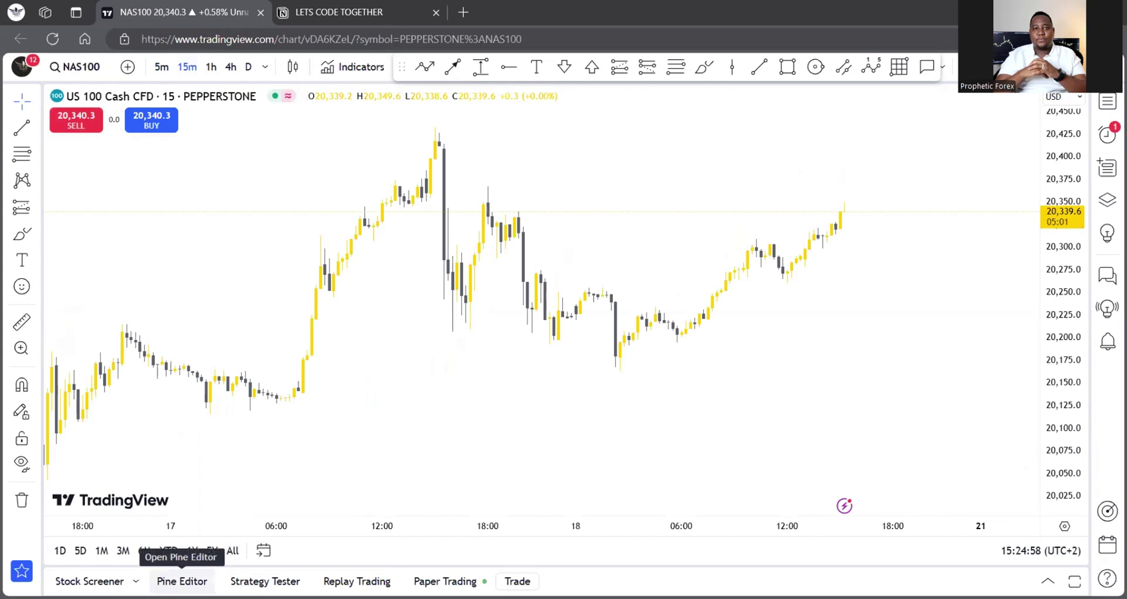
click(181, 580)
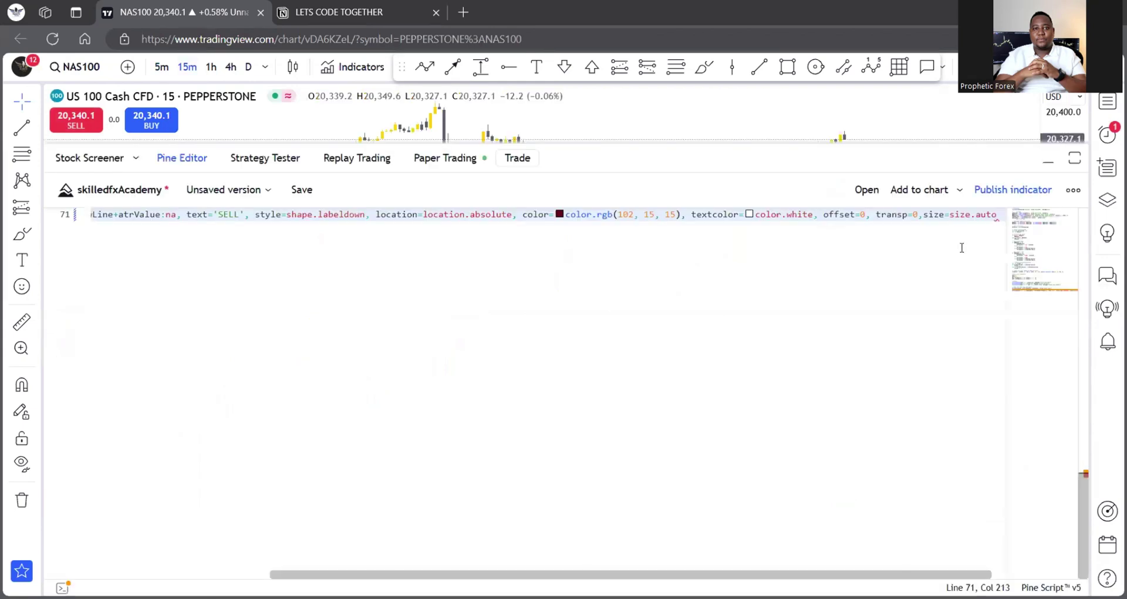
click(868, 191)
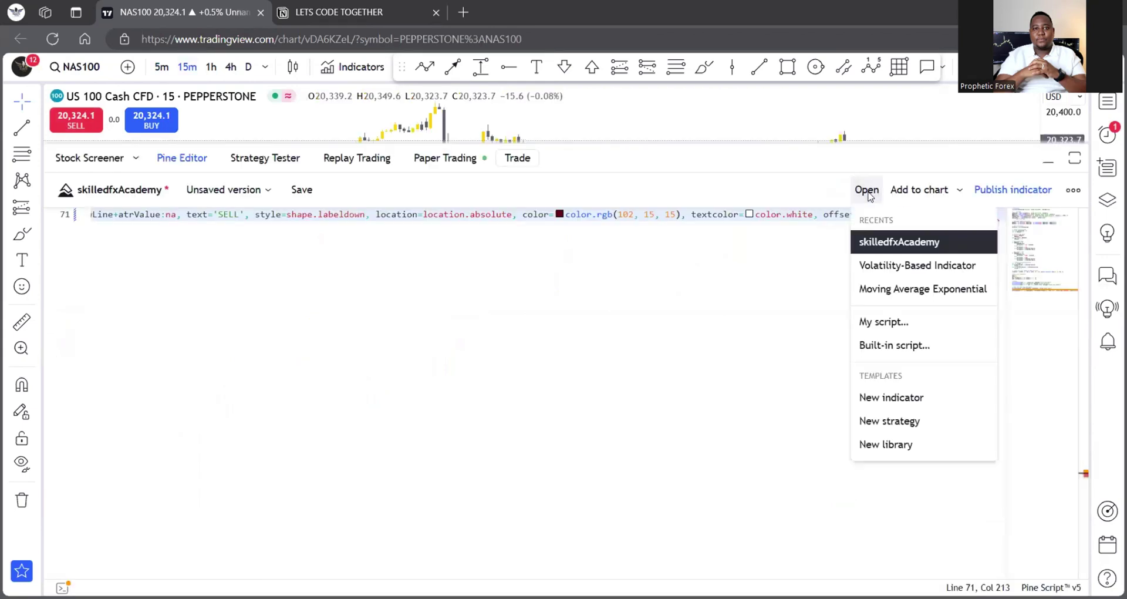
click(875, 323)
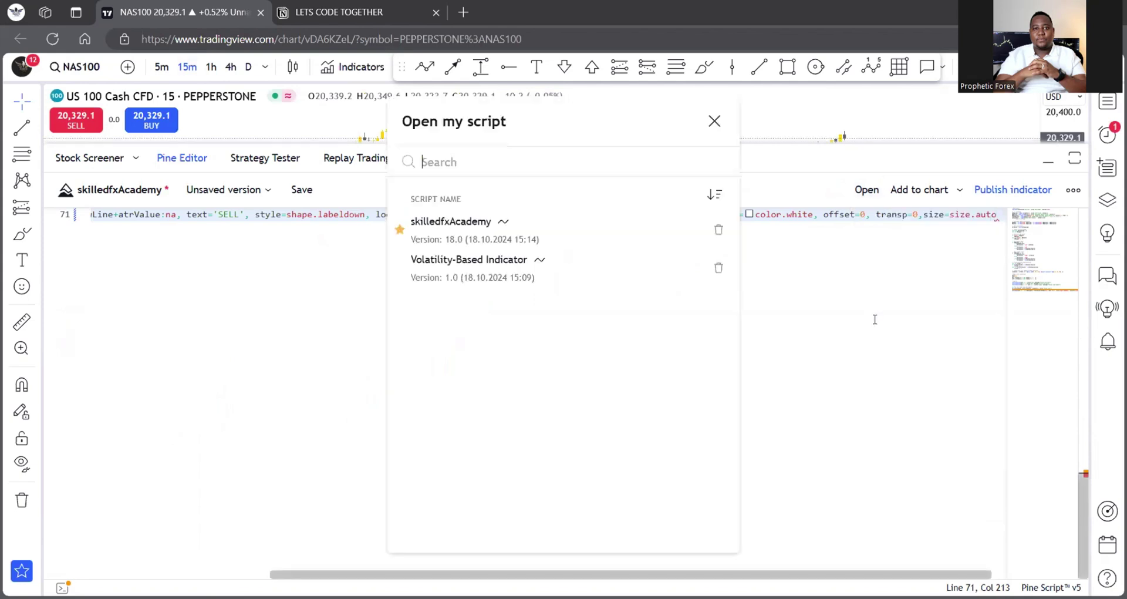
click(713, 121)
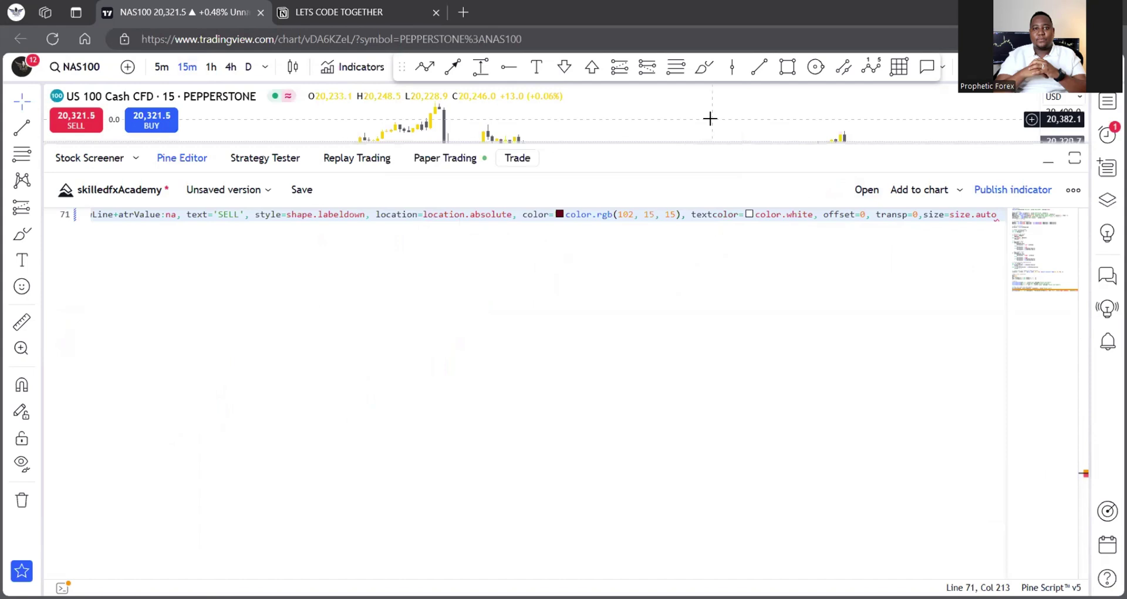
Create a new indicator script, saving the changes in the current script, and delete all of the template code
click(867, 189)
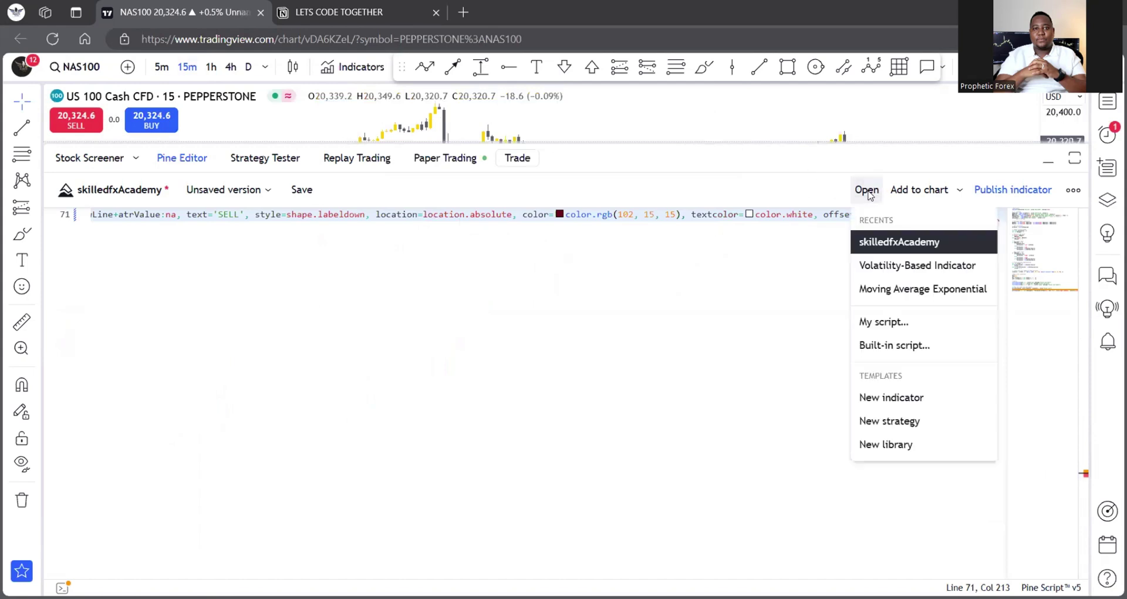
click(904, 398)
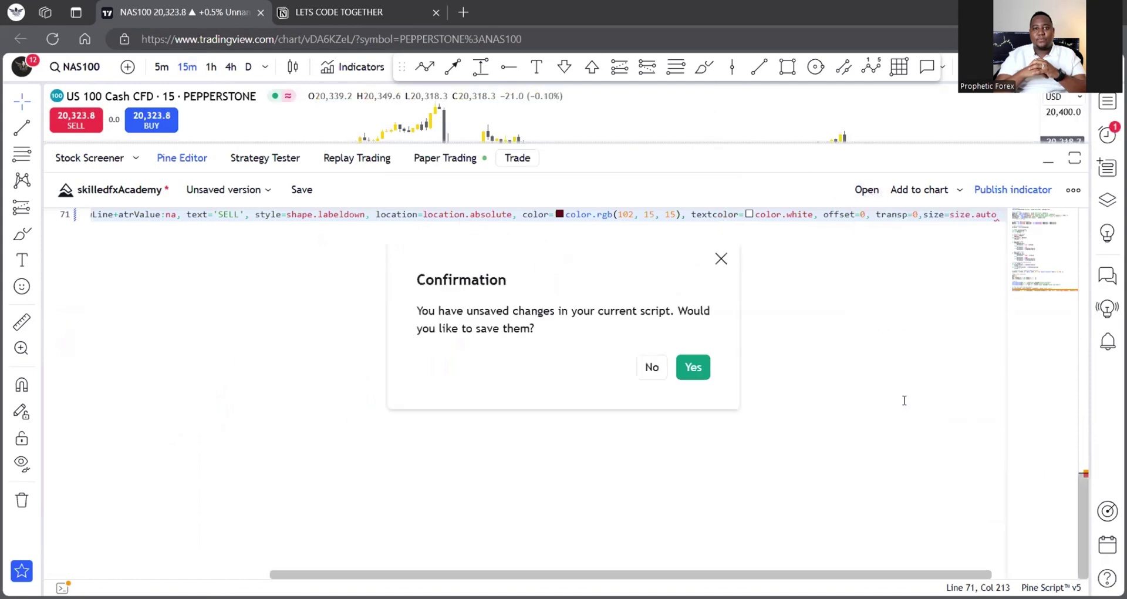
click(688, 366)
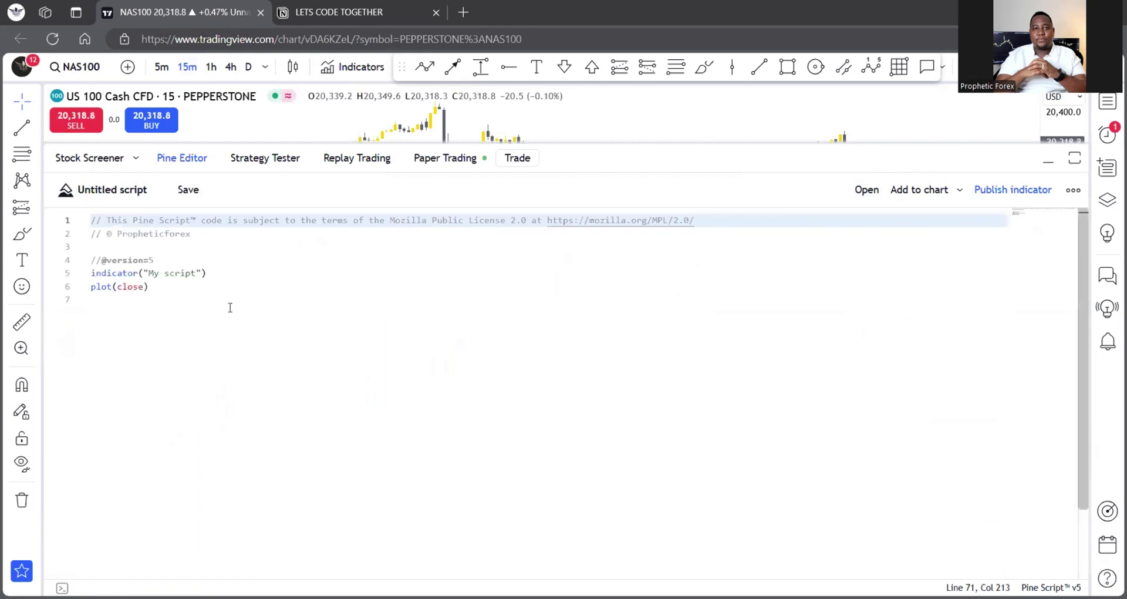
drag(212, 309, 73, 219)
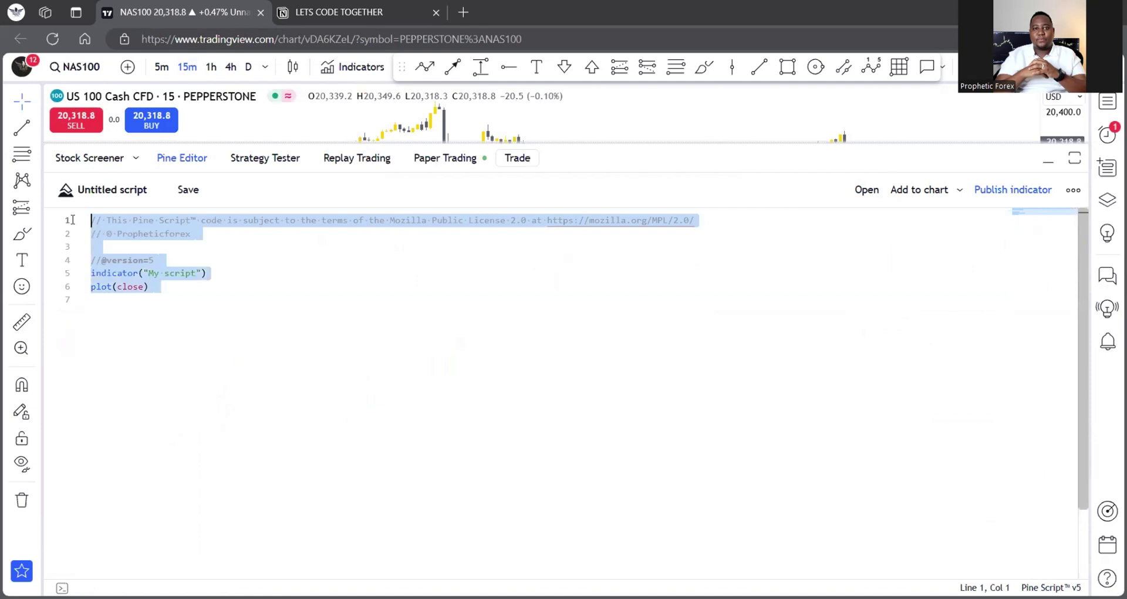
key(BackSpace)
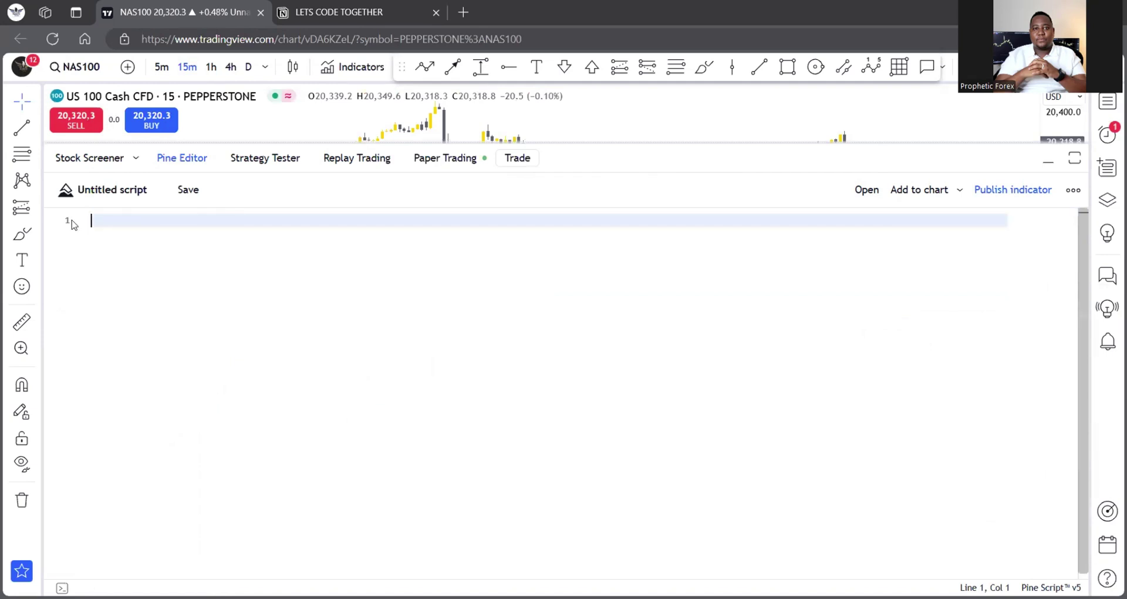
Switch to the LETS CODE TOGETHER page in Notion and copy the entire SKILLED FX indicator code block
click(352, 13)
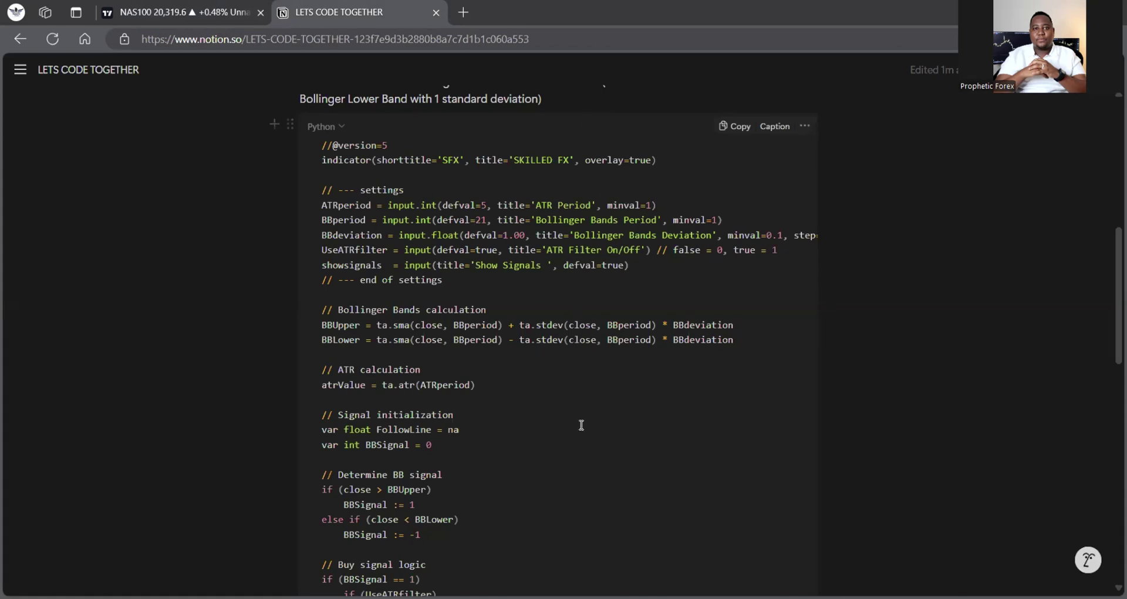
scroll(581, 425, up, 6)
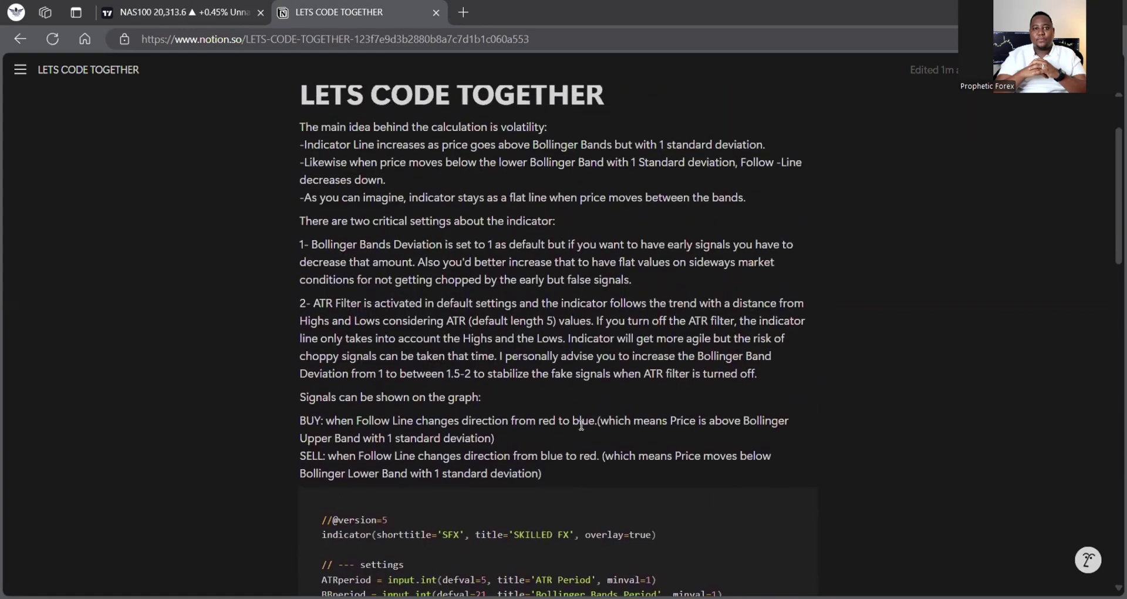
scroll(581, 425, down, 3)
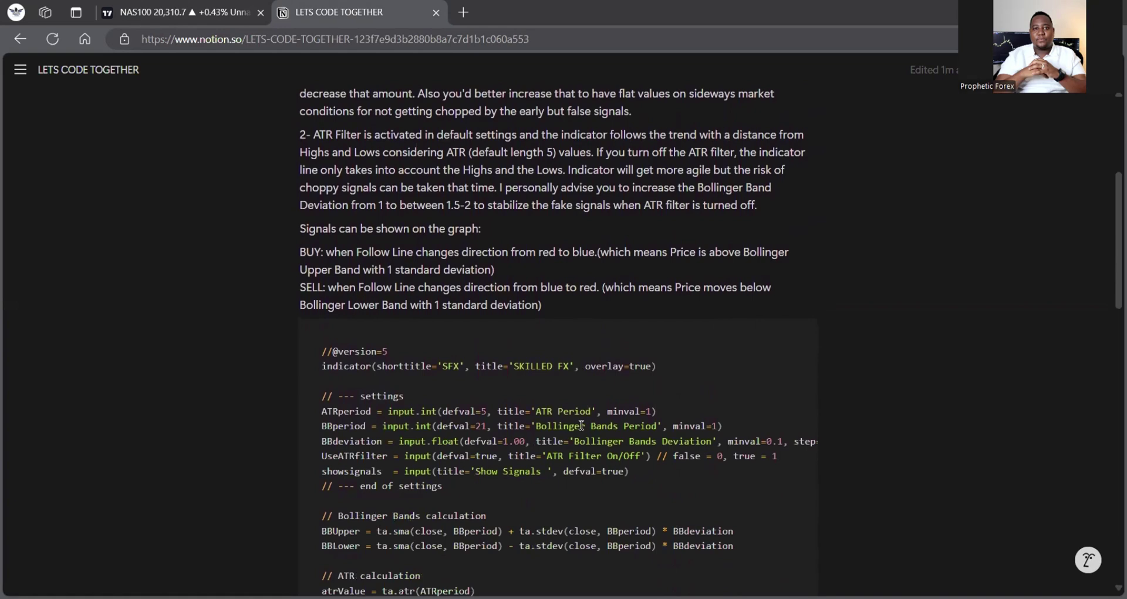
scroll(581, 425, down, 2)
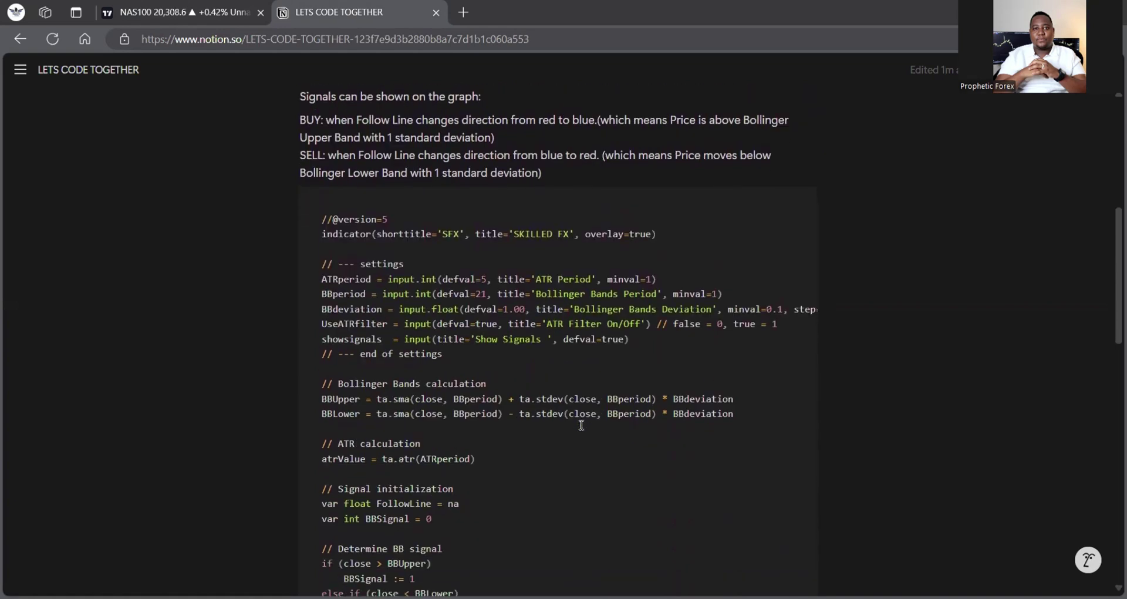
click(738, 201)
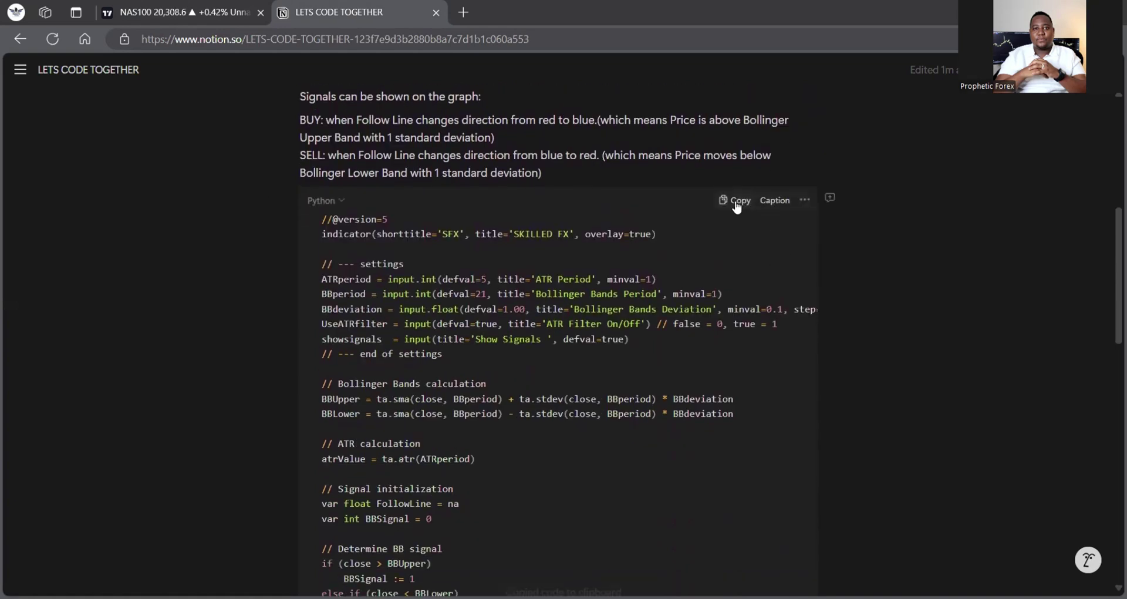
Switch back to the TradingView chart and paste the copied indicator code into the empty Pine Editor script
click(177, 11)
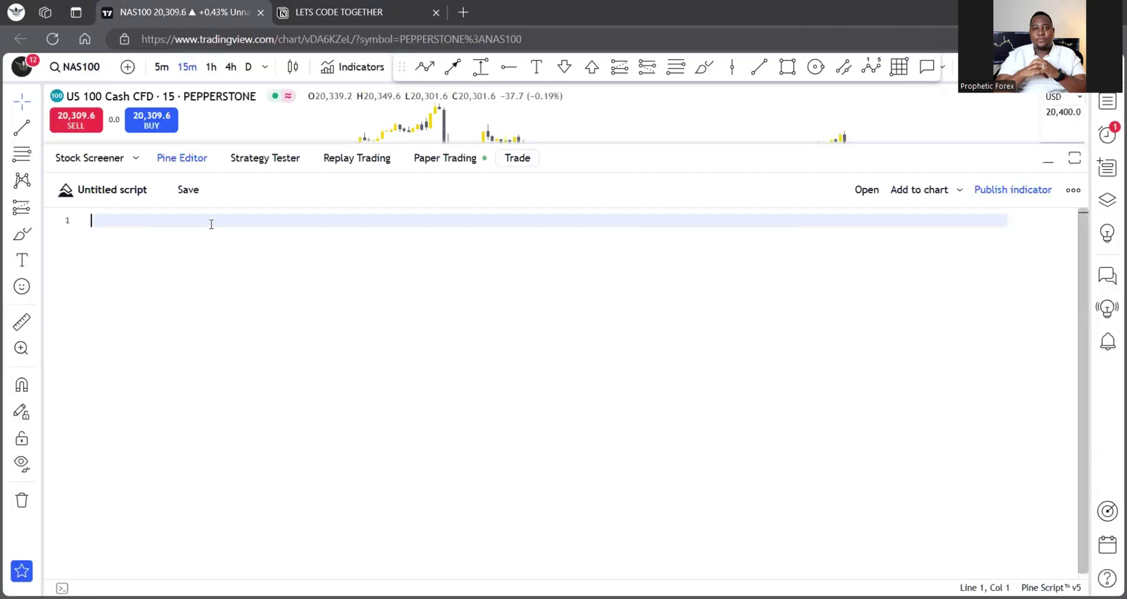
key(ctrl+v)
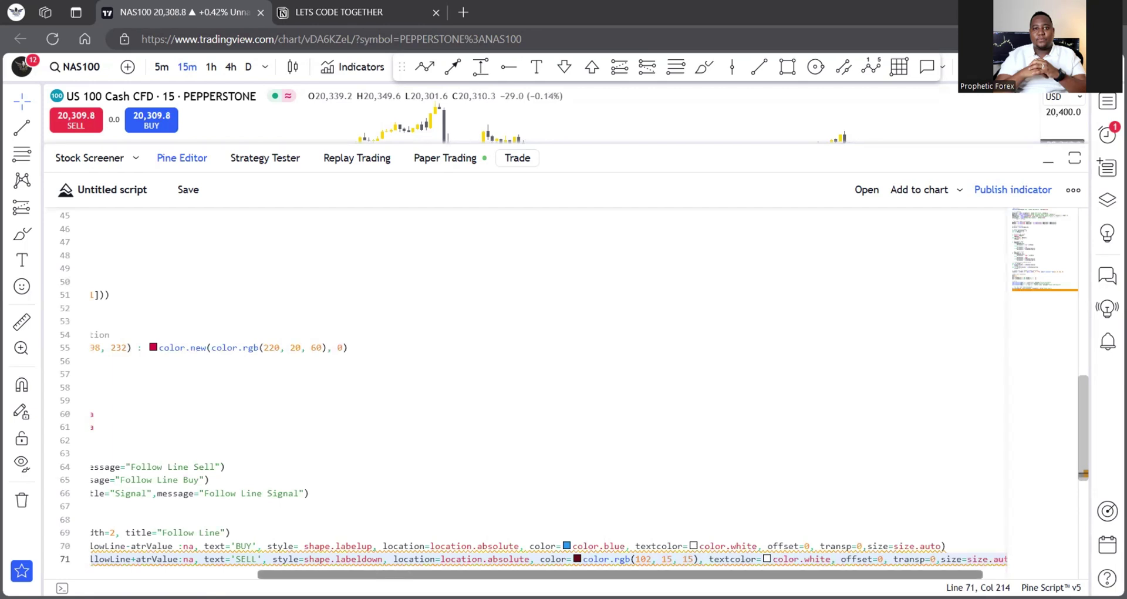
scroll(549, 434, left, 3)
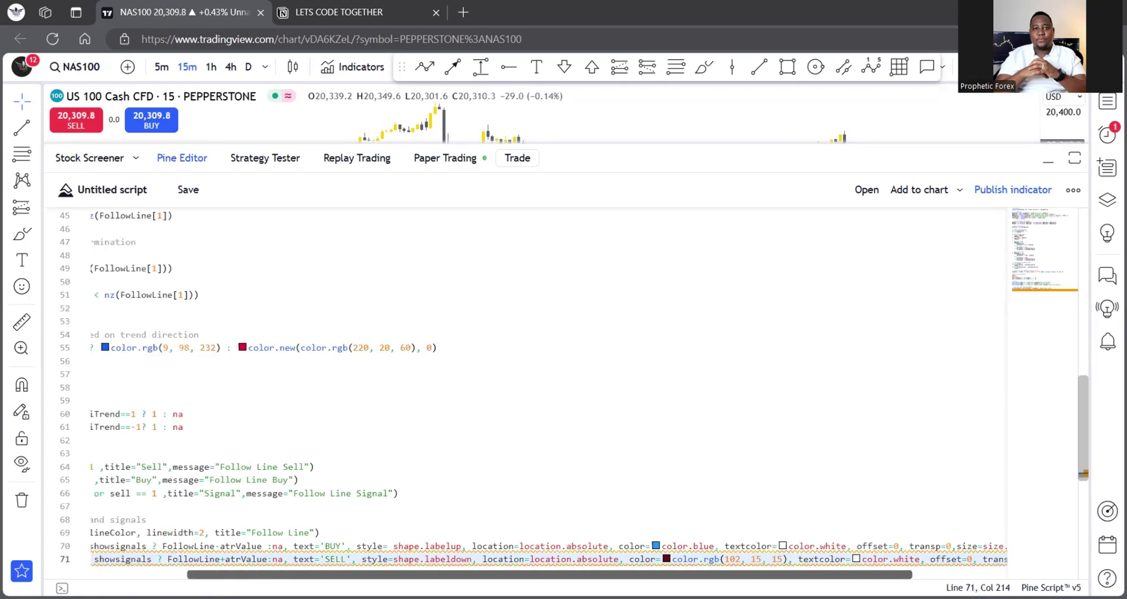
scroll(463, 296, left, 2)
scroll(463, 295, up, 12)
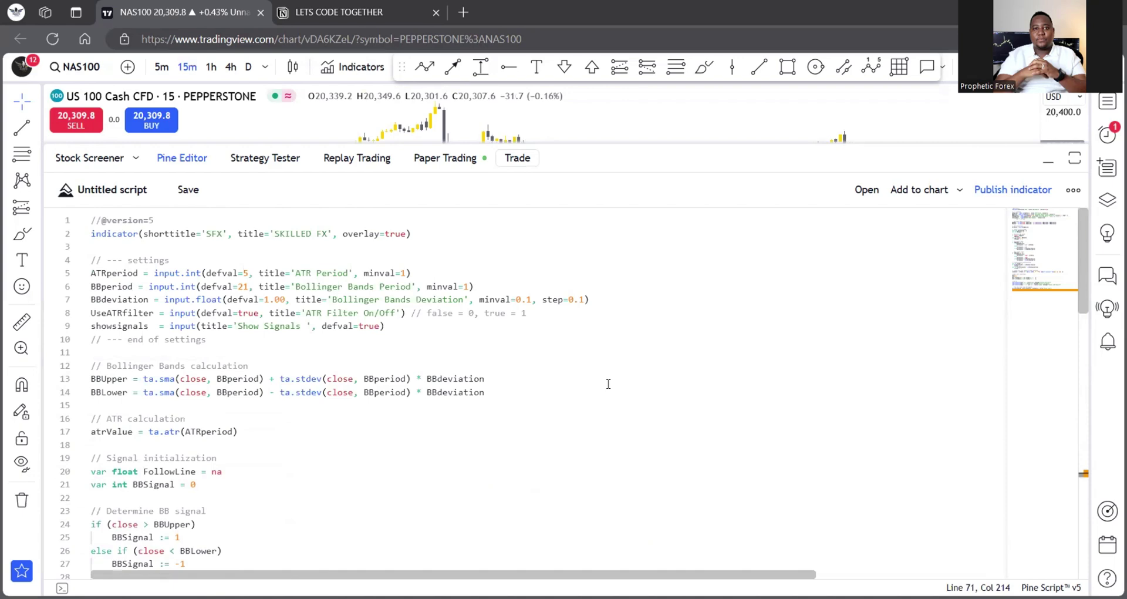
Check the Notion source code block and read through the pasted script from the settings to the plot and signal lines
click(352, 12)
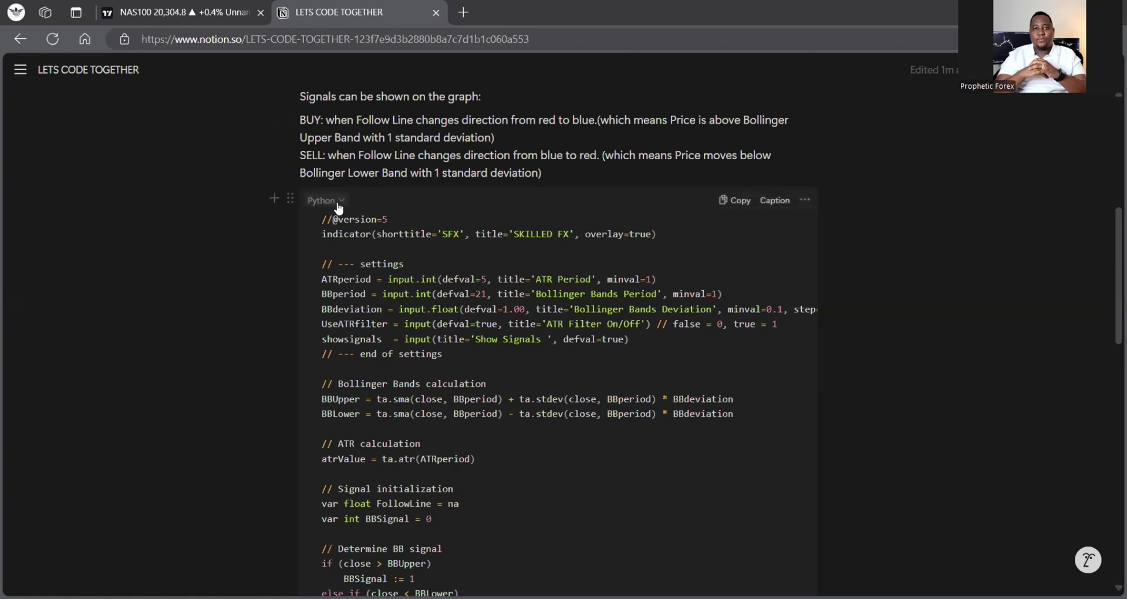
click(176, 12)
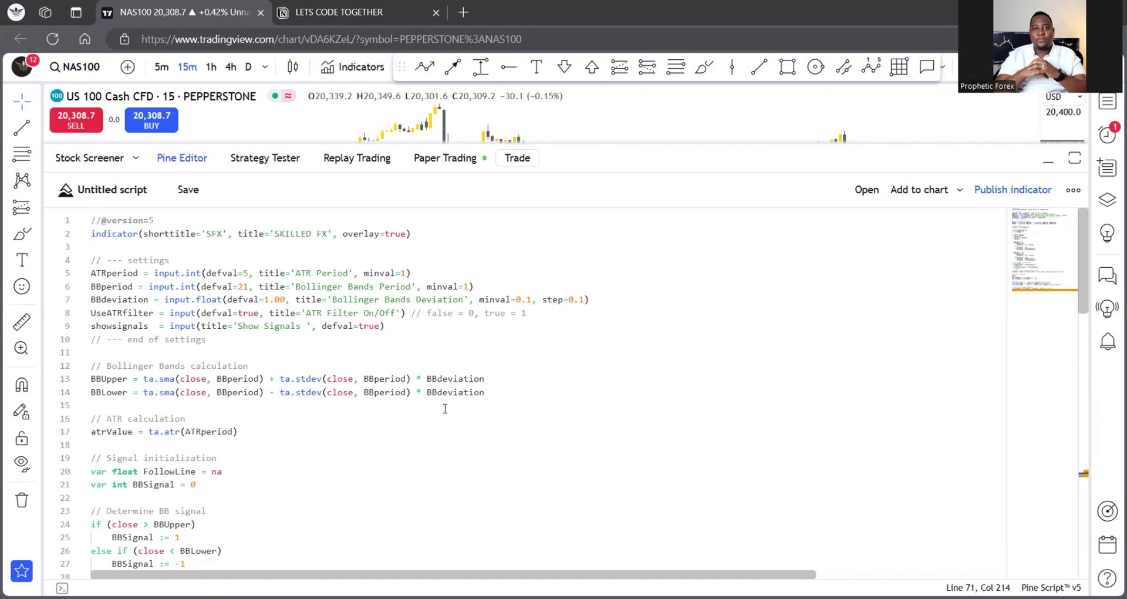
scroll(445, 409, down, 6)
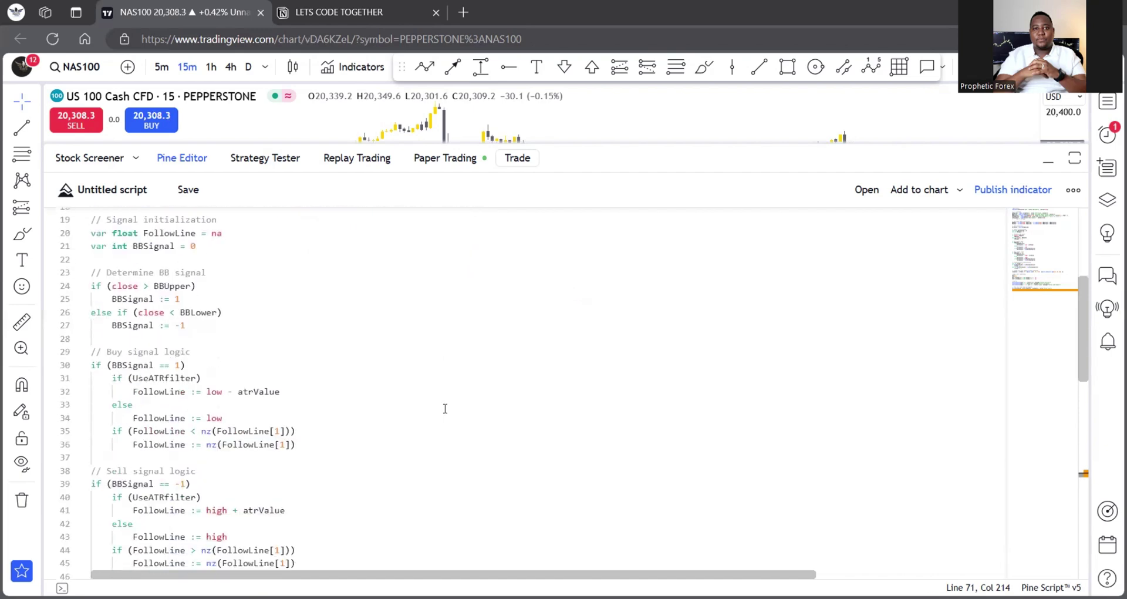
scroll(445, 408, down, 4)
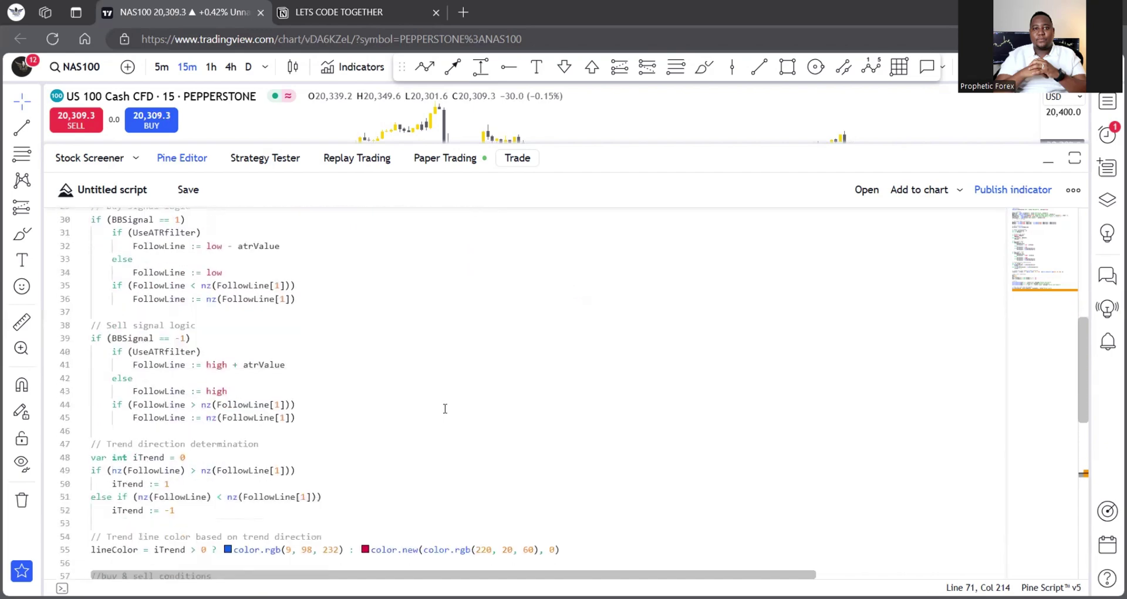
scroll(445, 409, down, 5)
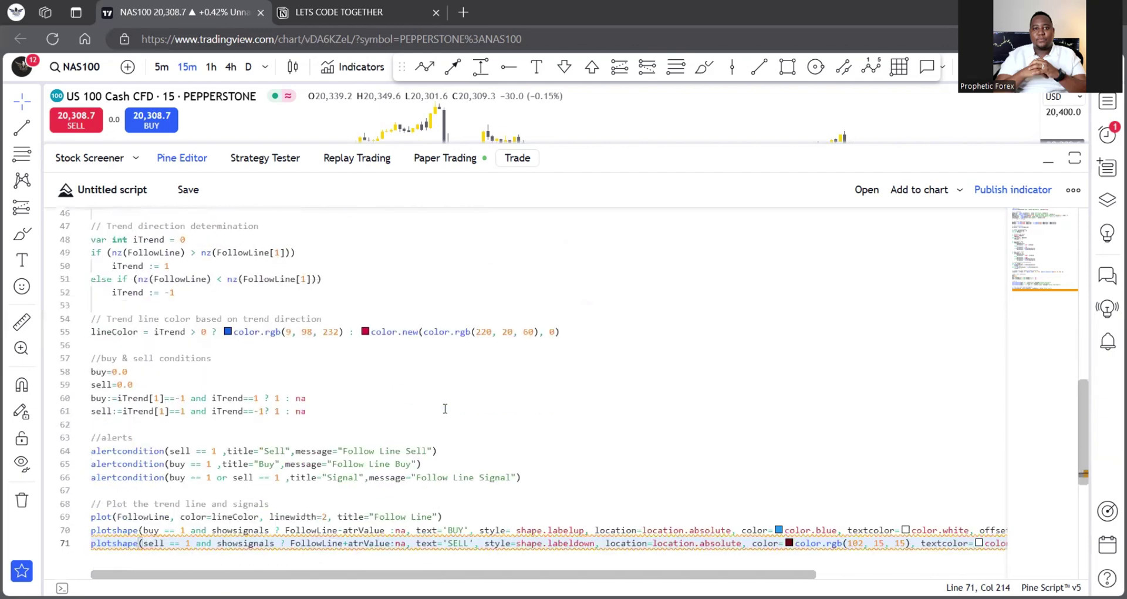
scroll(445, 408, down, 2)
scroll(445, 408, up, 7)
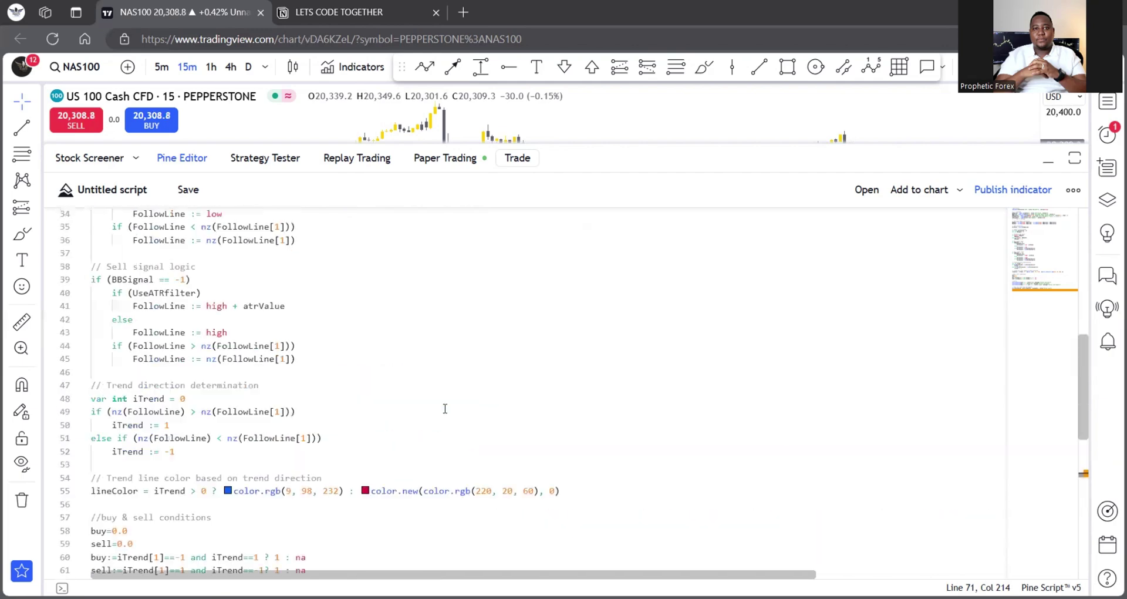
scroll(445, 407, down, 12)
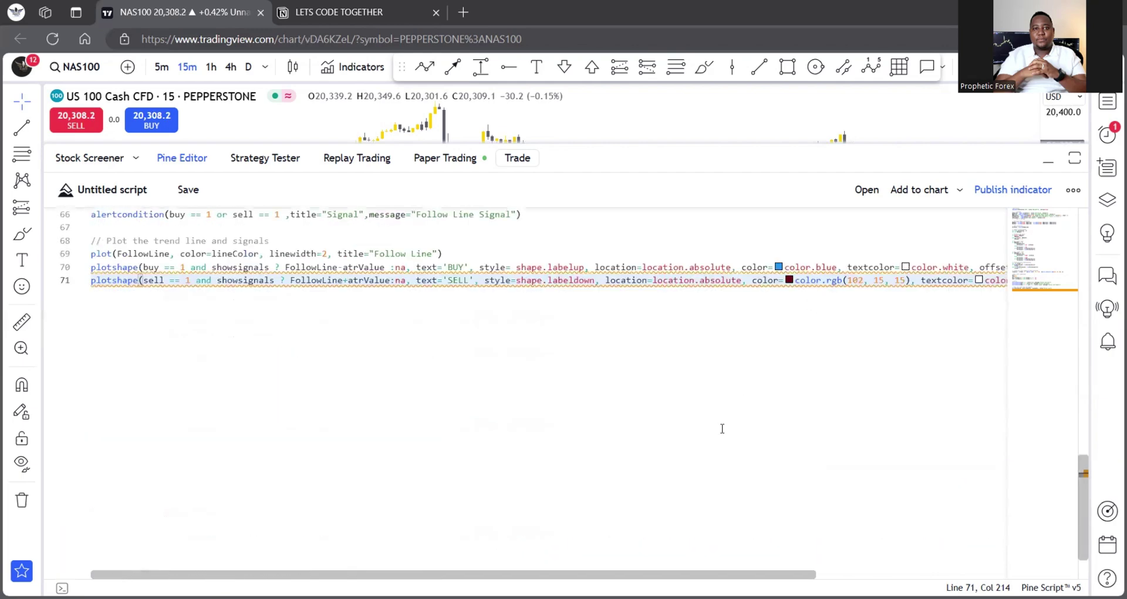
scroll(667, 375, up, 15)
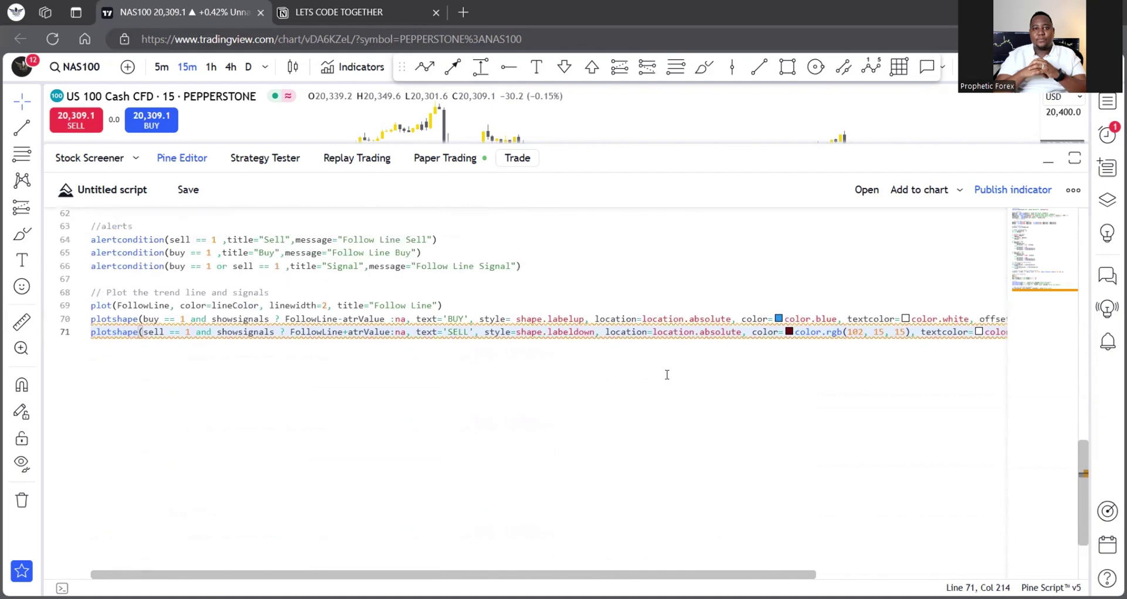
scroll(667, 374, up, 7)
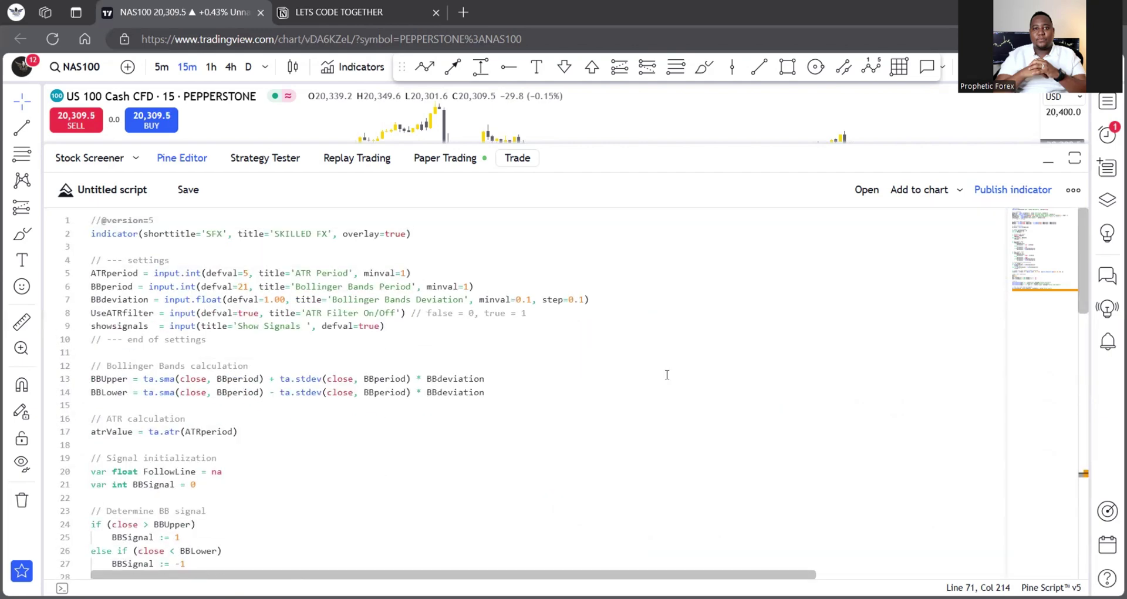
Save the script as SKILLED FX, add it to the NAS100 chart and collapse the Pine Editor
click(188, 190)
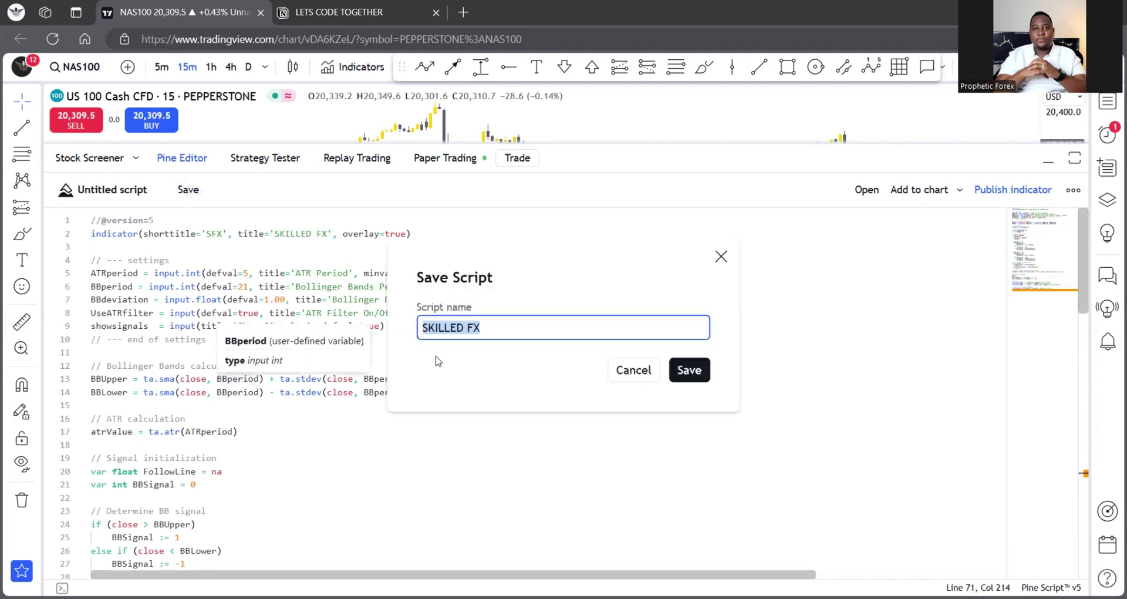
click(506, 327)
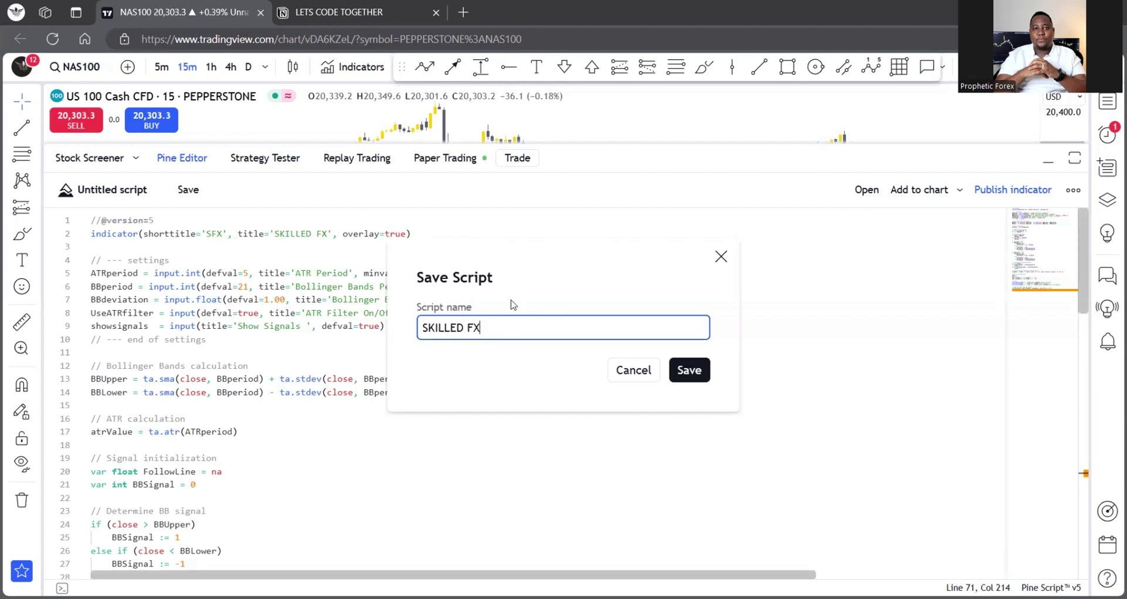
click(689, 370)
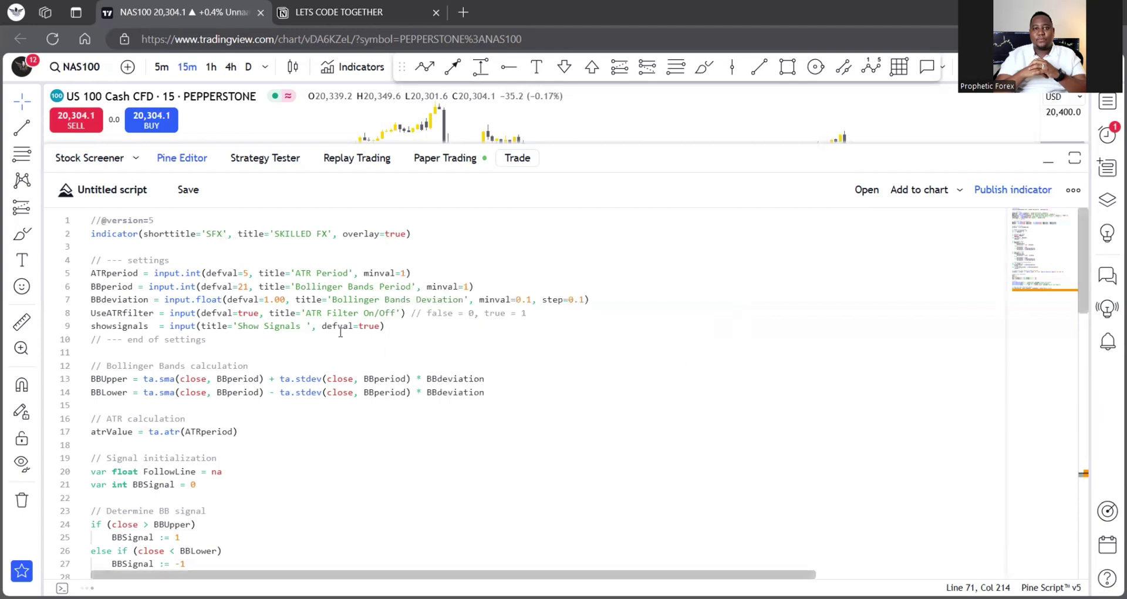
click(917, 190)
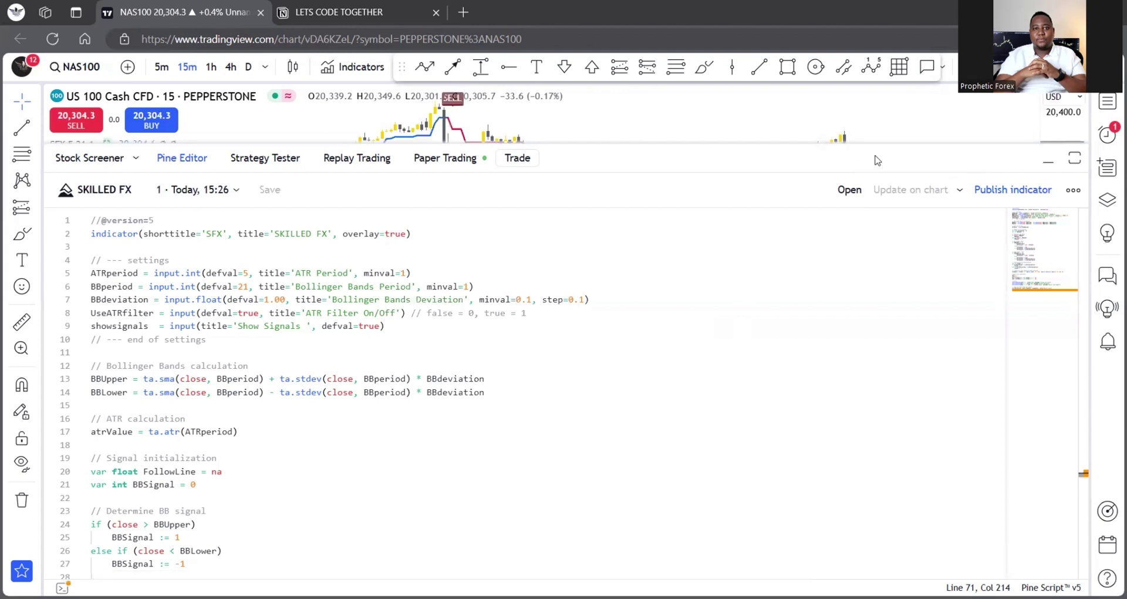
click(1048, 160)
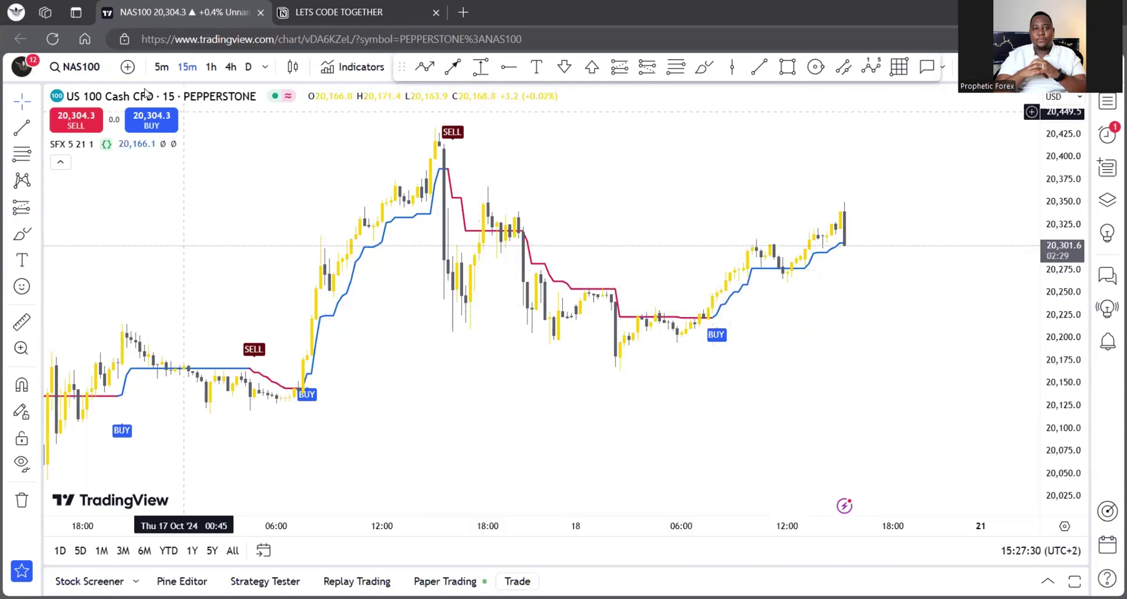
In the SFX indicator's style settings, set Follow Line Color 0 and the BUY label shape to golden yellow
click(128, 145)
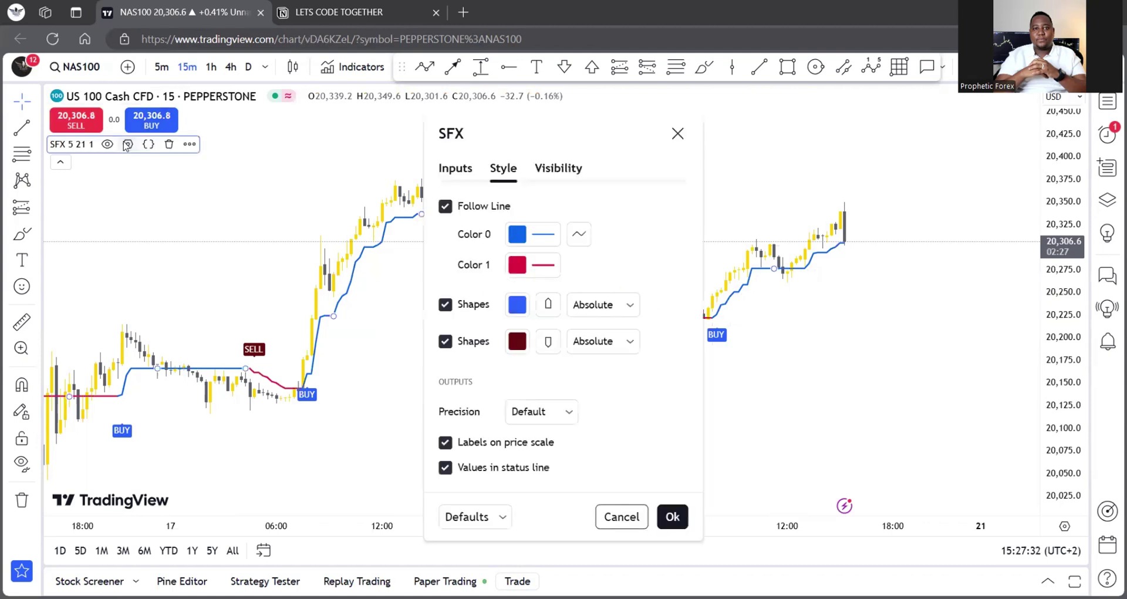
click(516, 235)
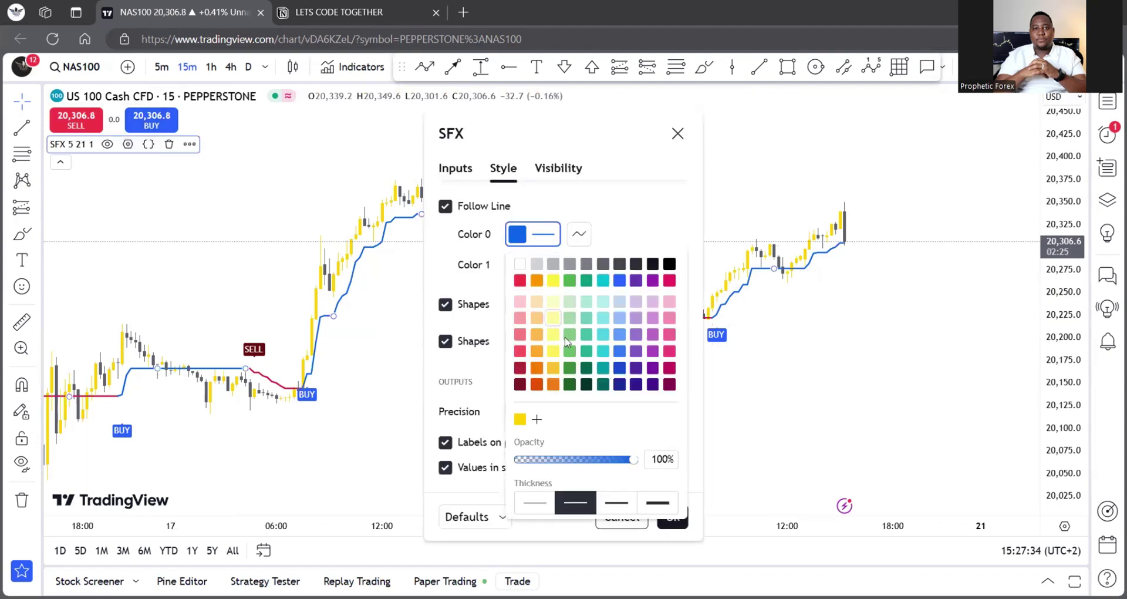
click(553, 367)
click(627, 227)
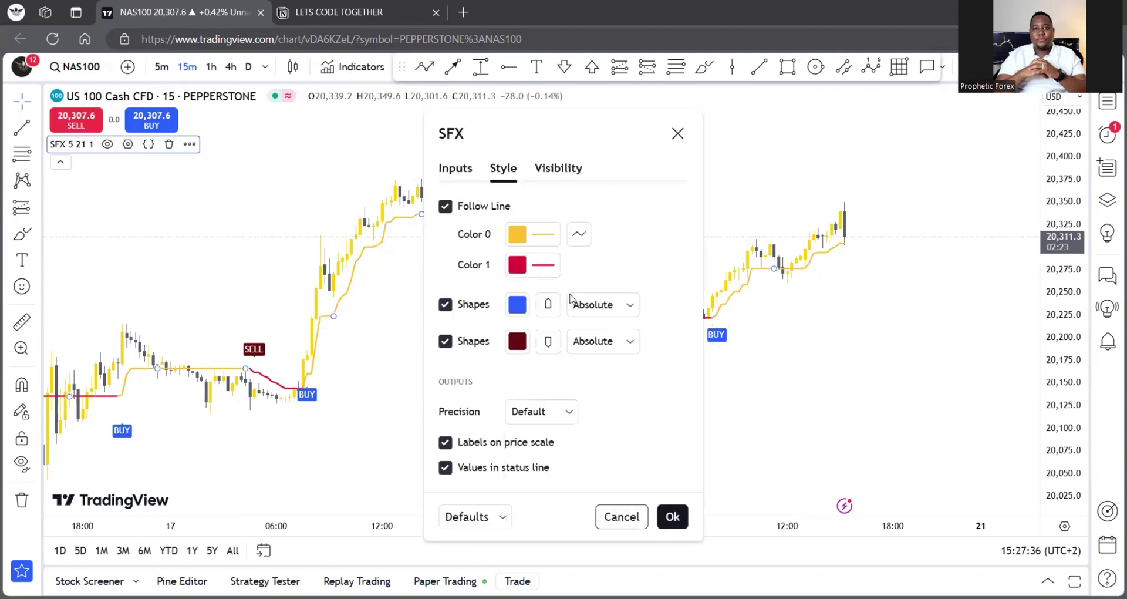
click(517, 304)
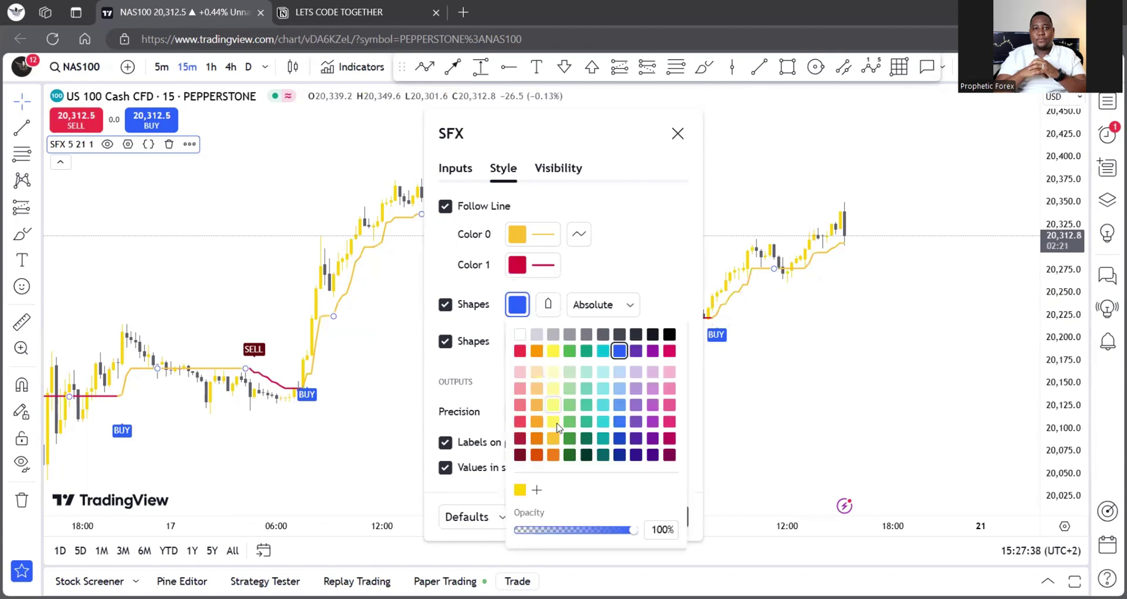
click(553, 438)
Set Follow Line Color 1 to grey and the SELL label shape to dark grey, apply the style and dismiss the advertisement
click(524, 267)
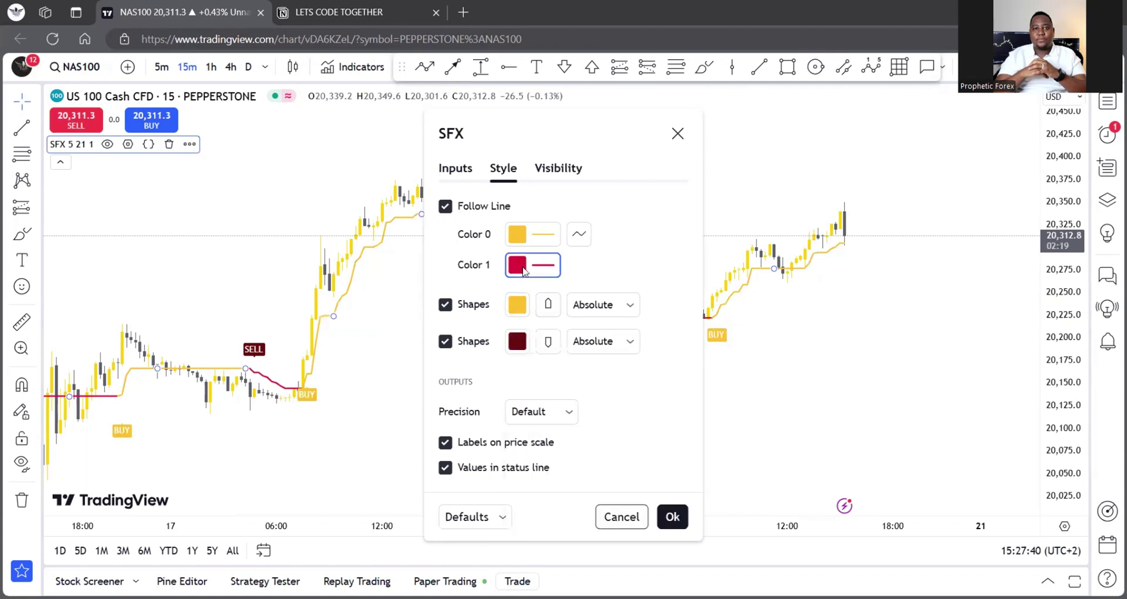
click(524, 267)
click(604, 296)
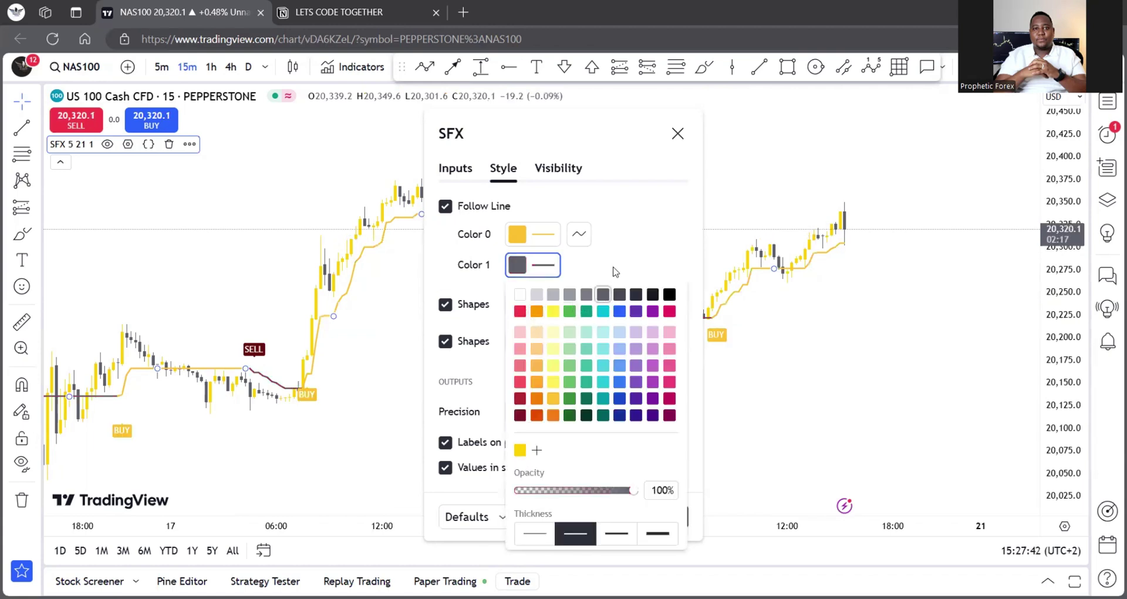
click(612, 269)
click(516, 336)
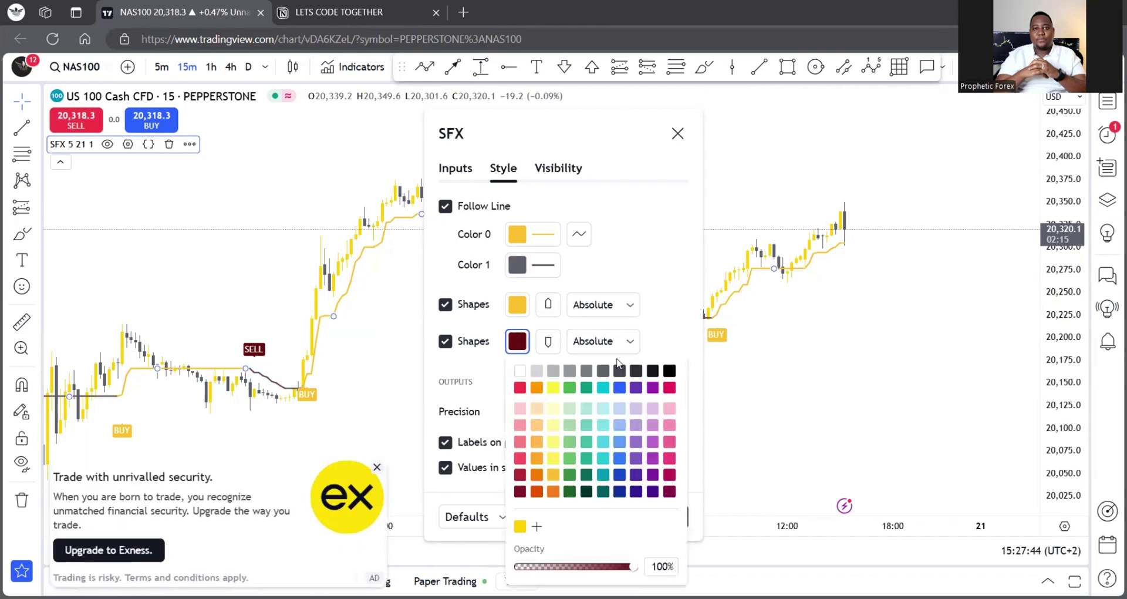
click(619, 371)
click(629, 292)
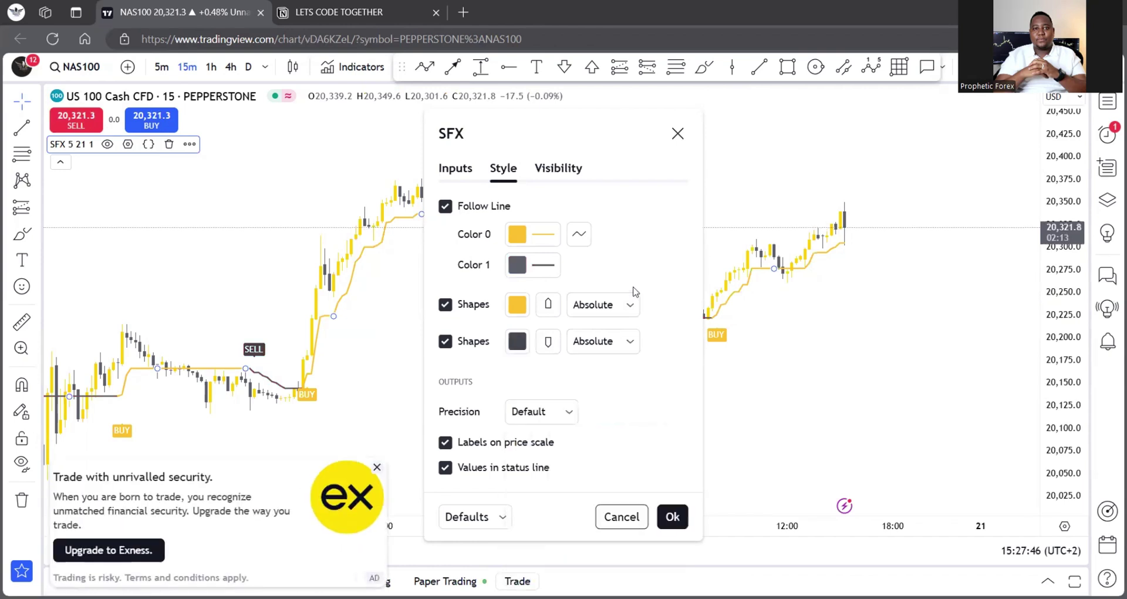
click(667, 515)
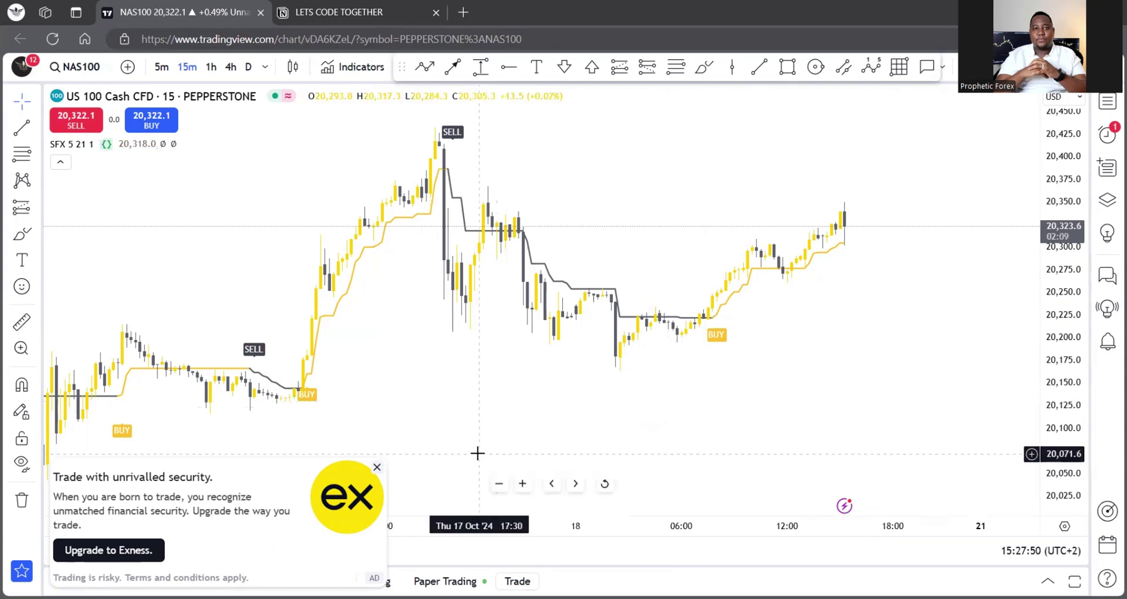
click(377, 468)
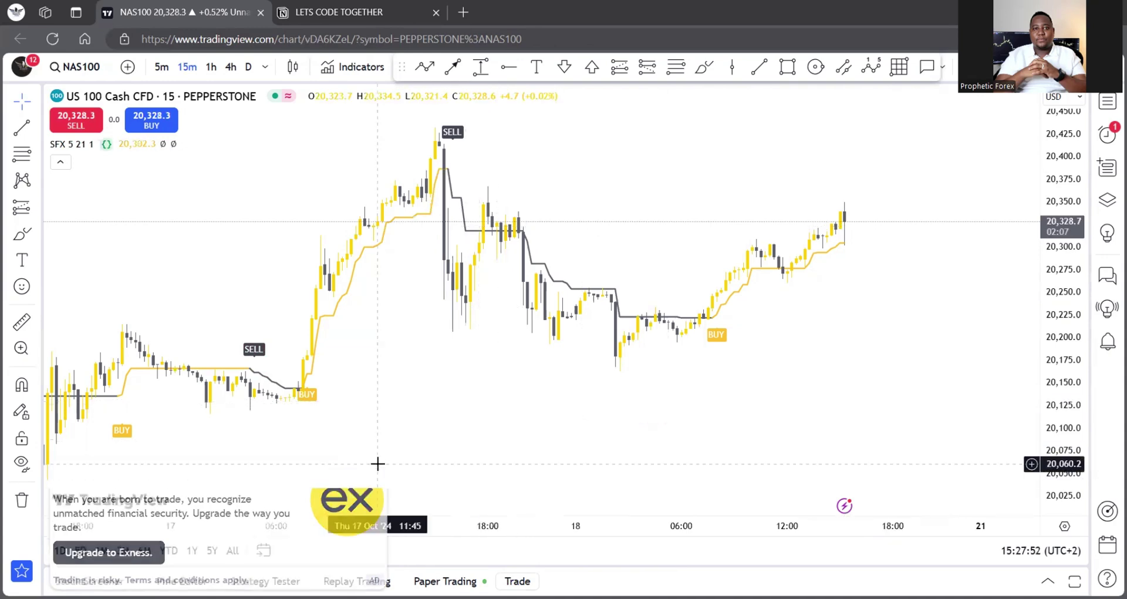
Examine the indicator's buy and sell signals on the 1-hour, 15-minute and finally 5-minute timeframes of the NAS100 chart
click(204, 69)
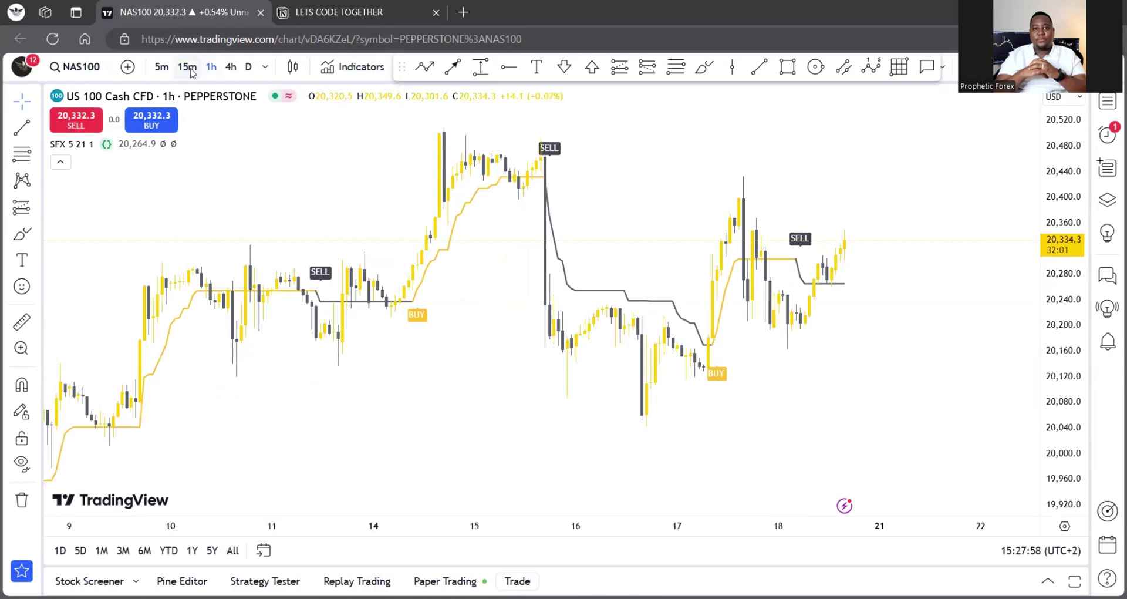
click(190, 71)
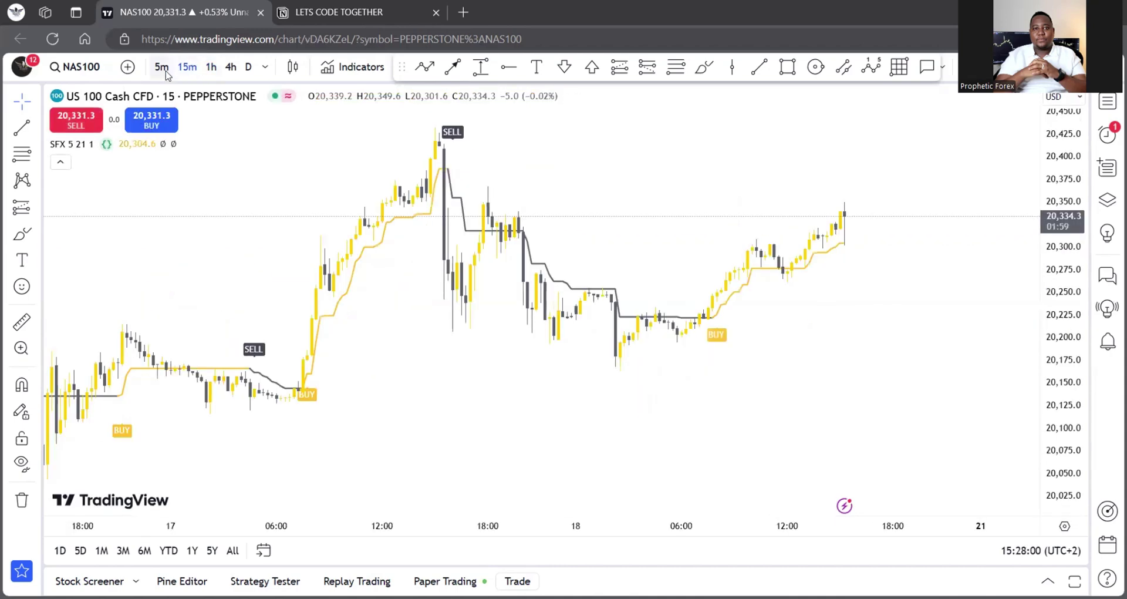
click(162, 68)
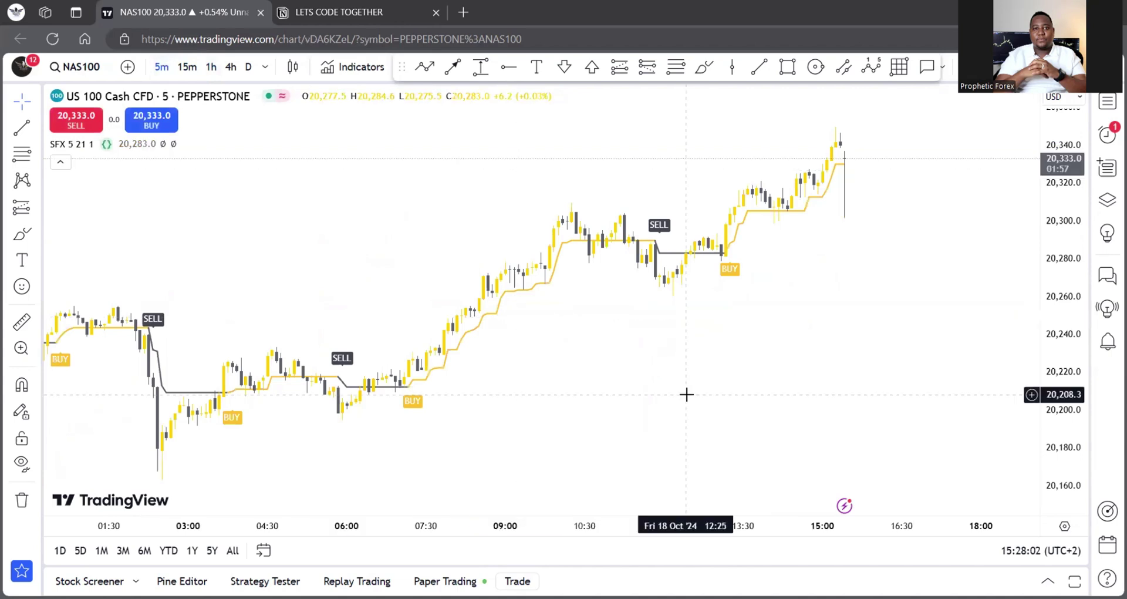
drag(736, 397, 671, 397)
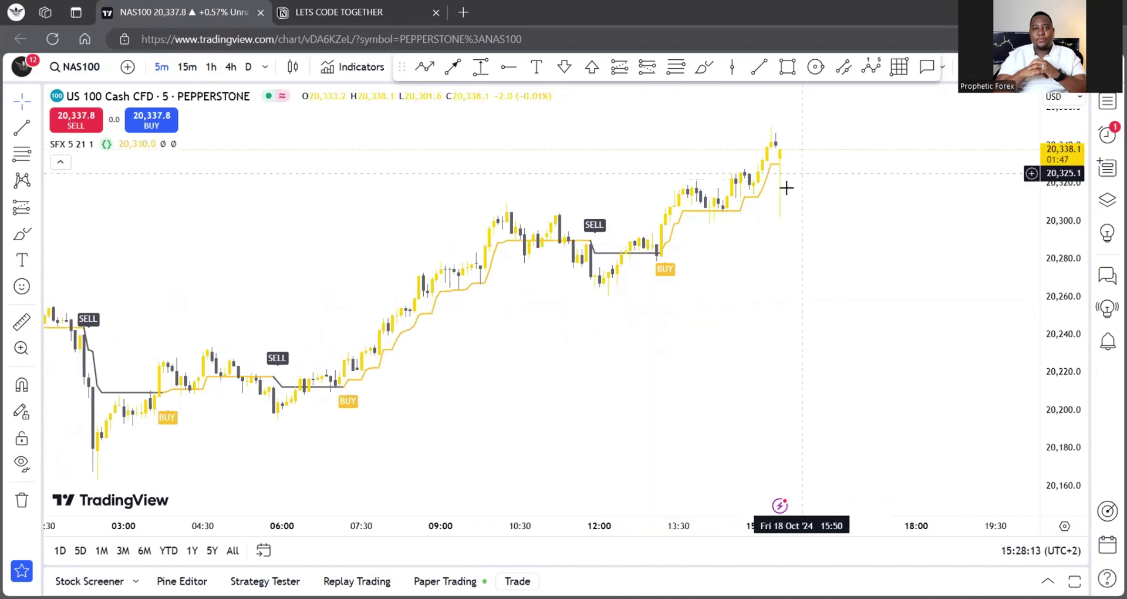
drag(513, 410, 693, 409)
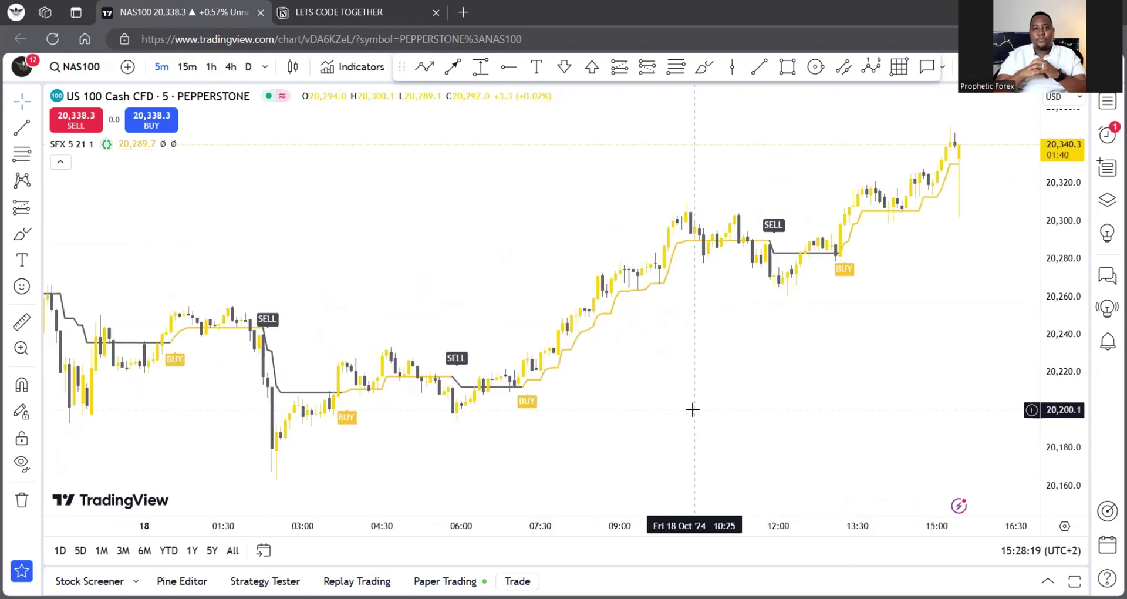
drag(692, 408, 287, 476)
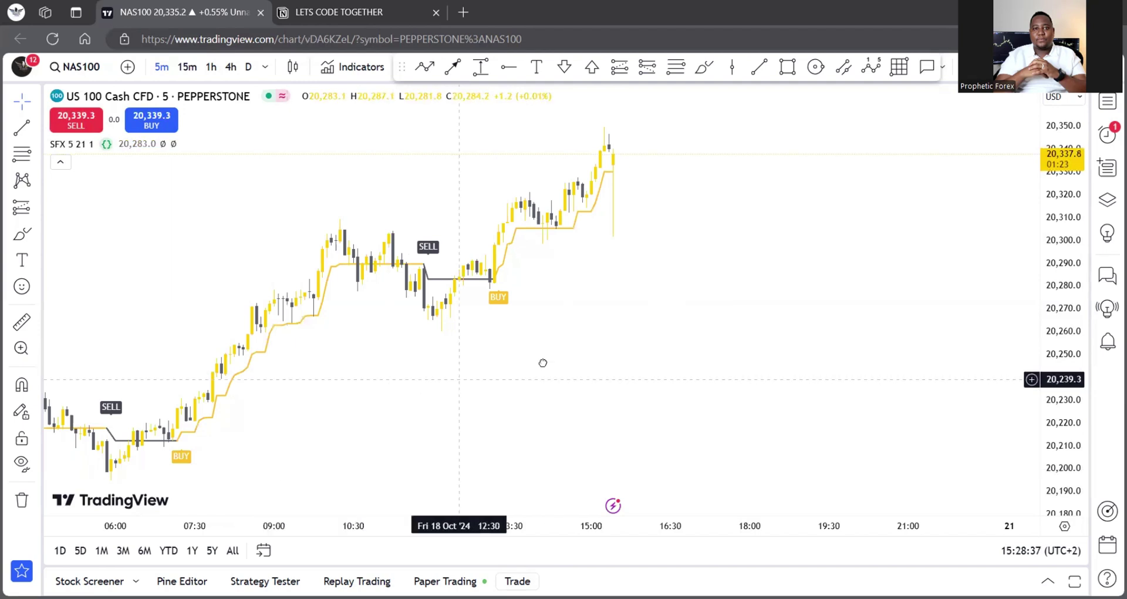
drag(541, 362, 604, 360)
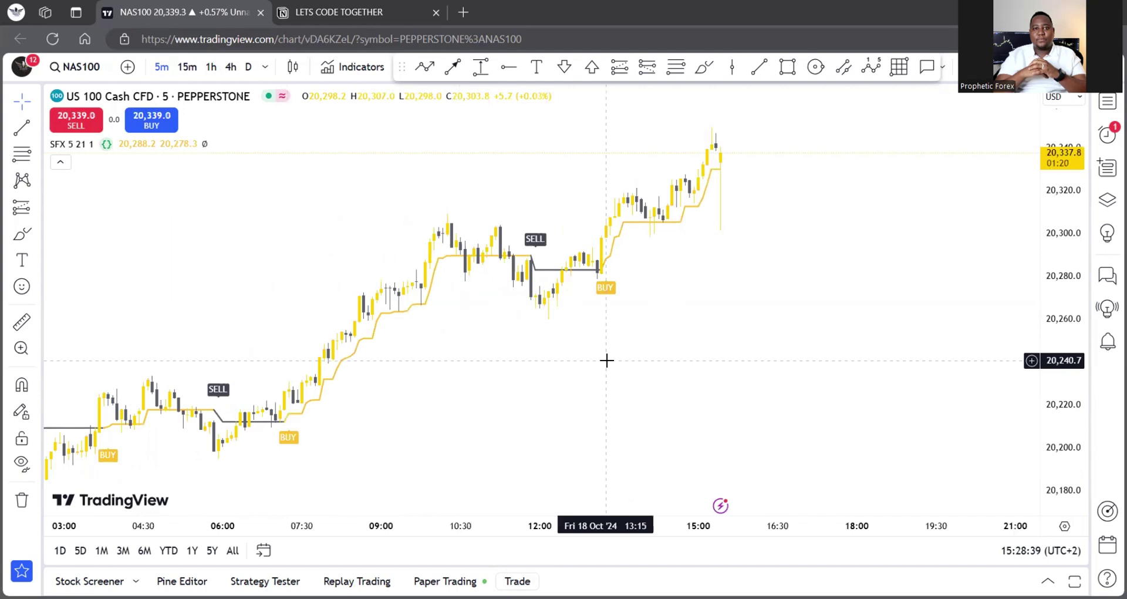